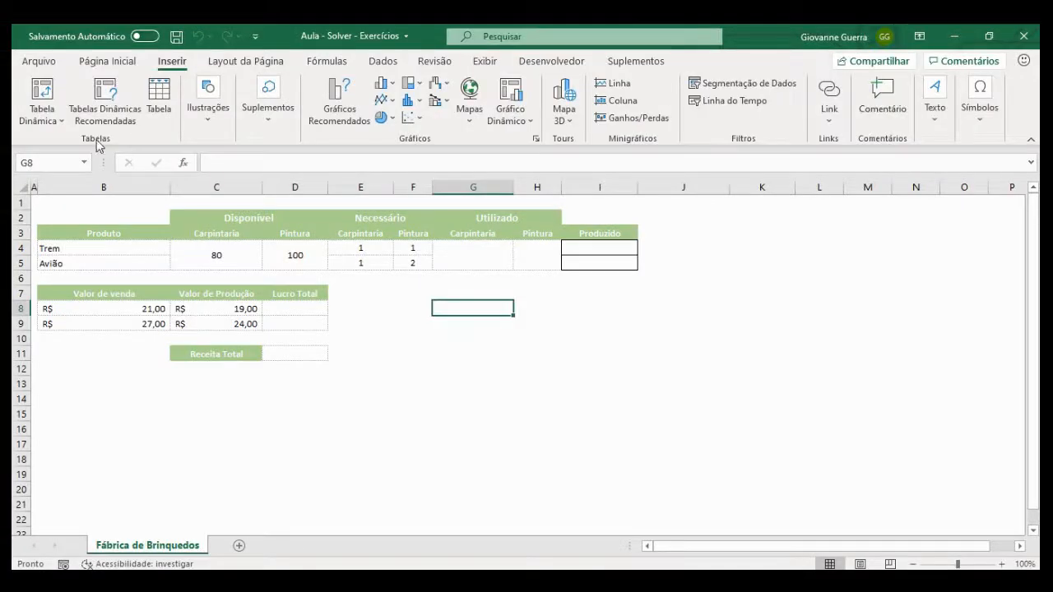
# Activate the Solver add-in among the available Excel add-ins and start Solver
pyautogui.click(115, 62)
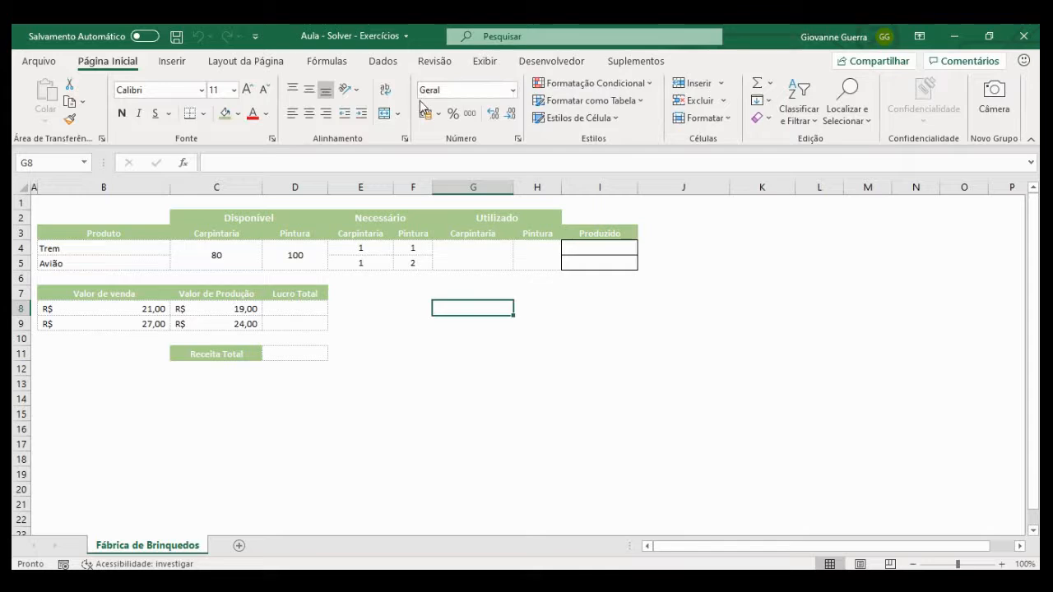
pyautogui.click(39, 61)
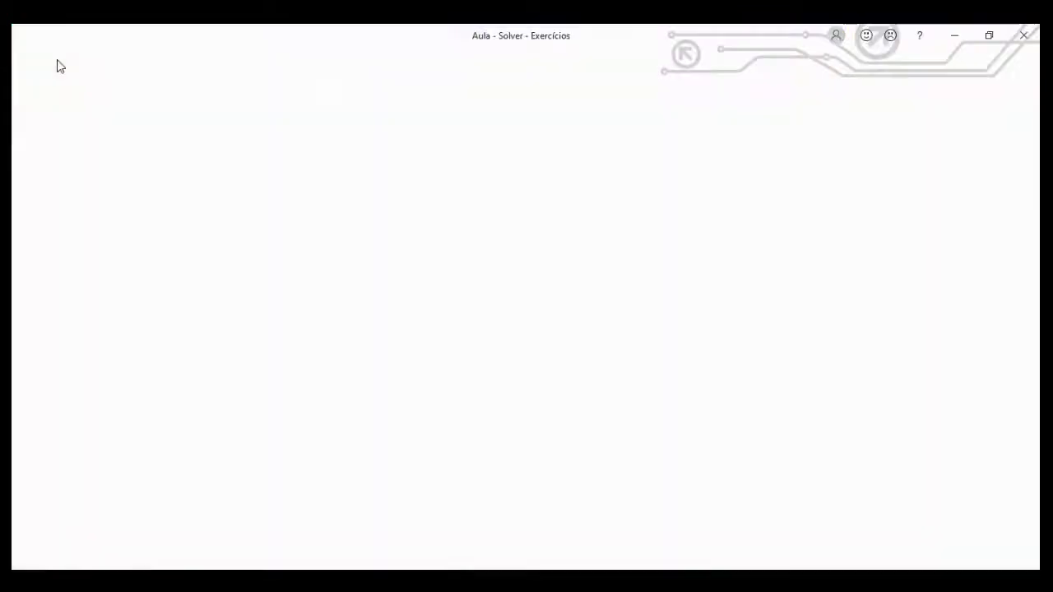
pyautogui.click(76, 550)
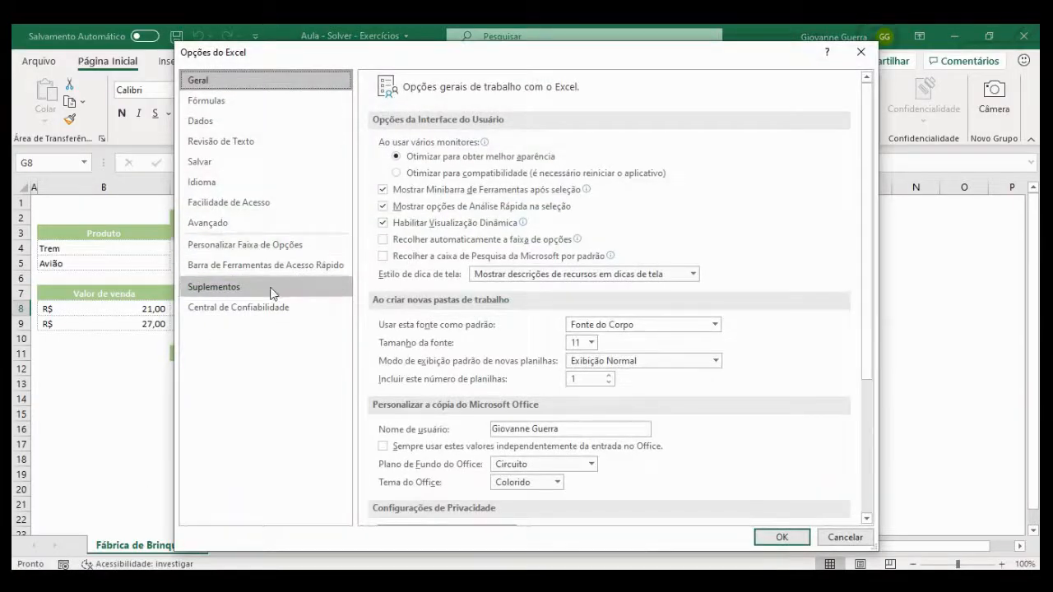
pyautogui.click(205, 293)
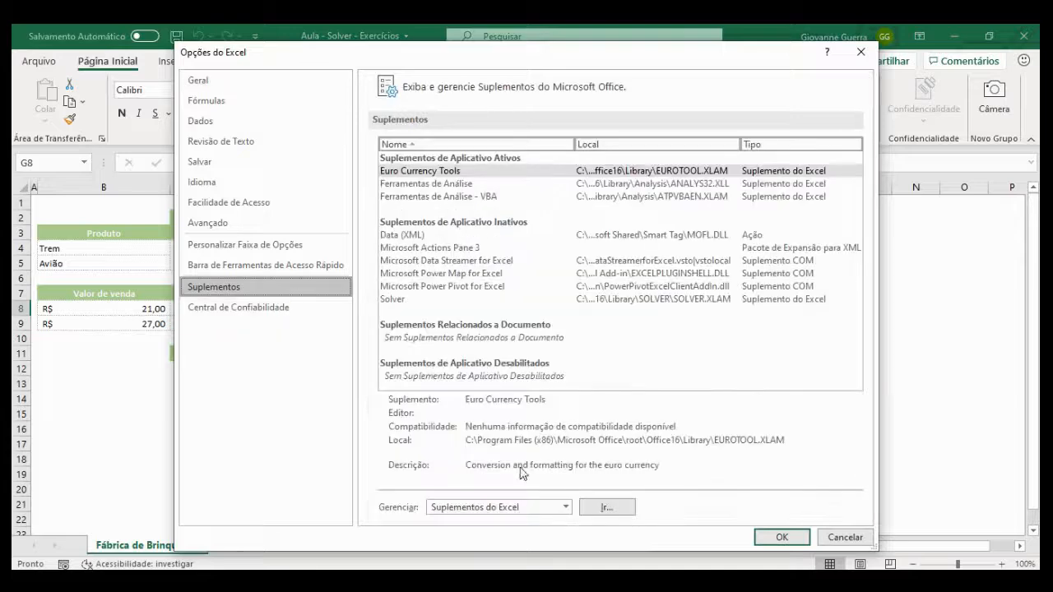
pyautogui.click(615, 509)
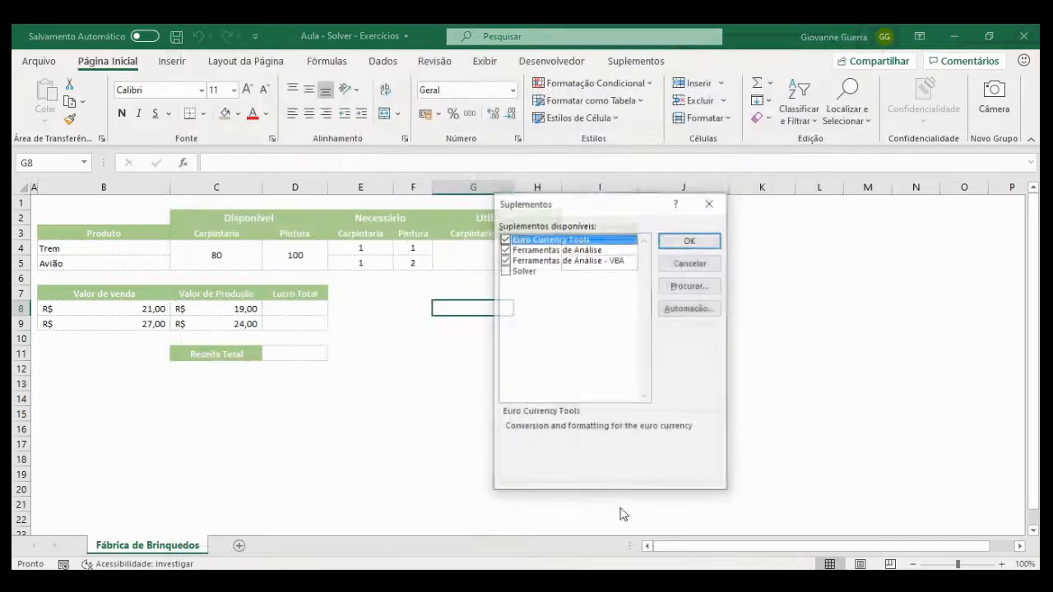
pyautogui.click(504, 271)
pyautogui.click(683, 240)
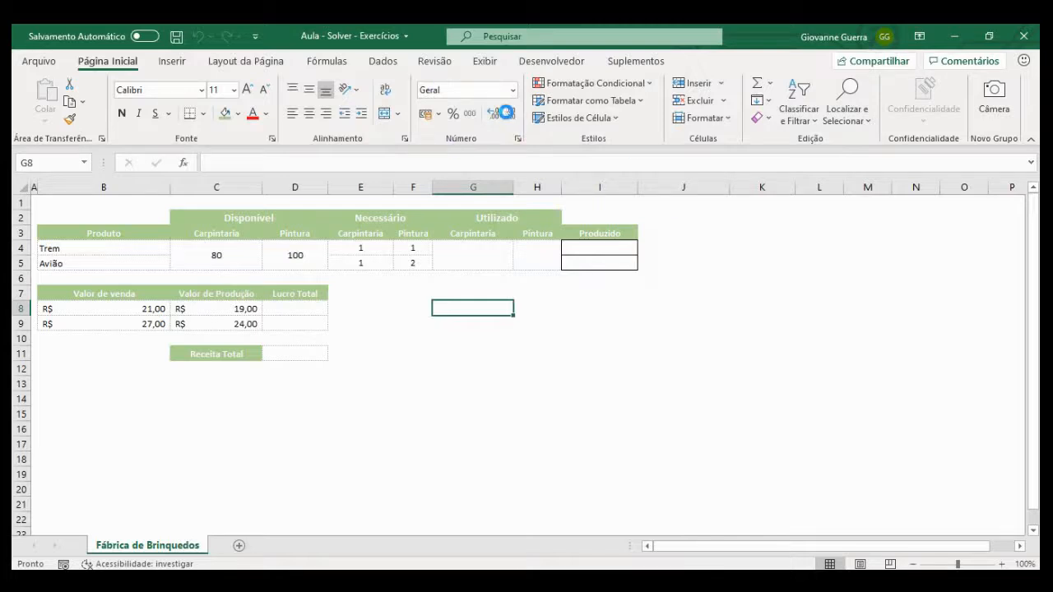
pyautogui.click(380, 65)
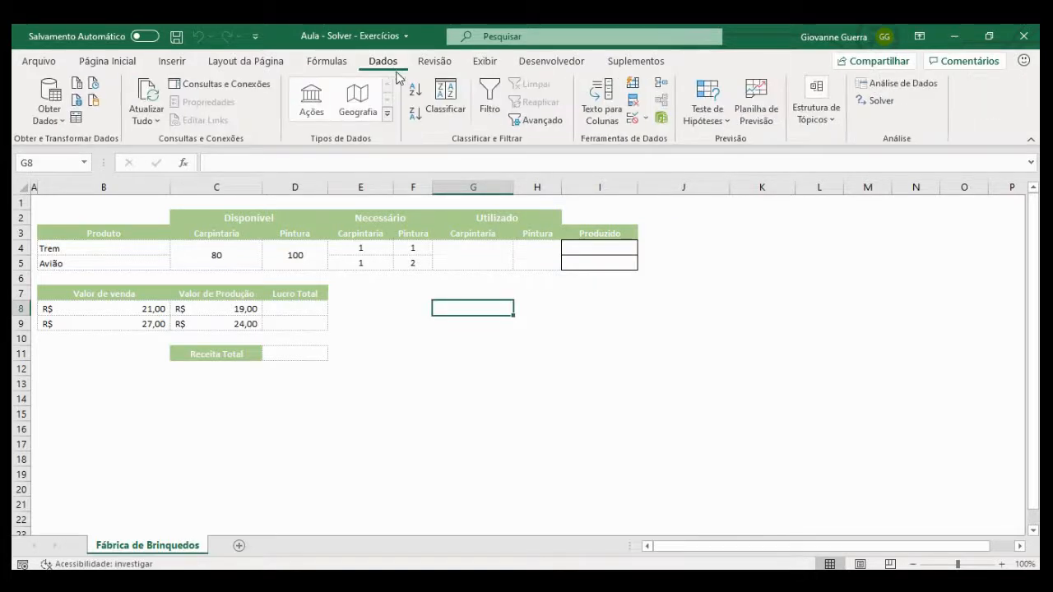
pyautogui.click(881, 101)
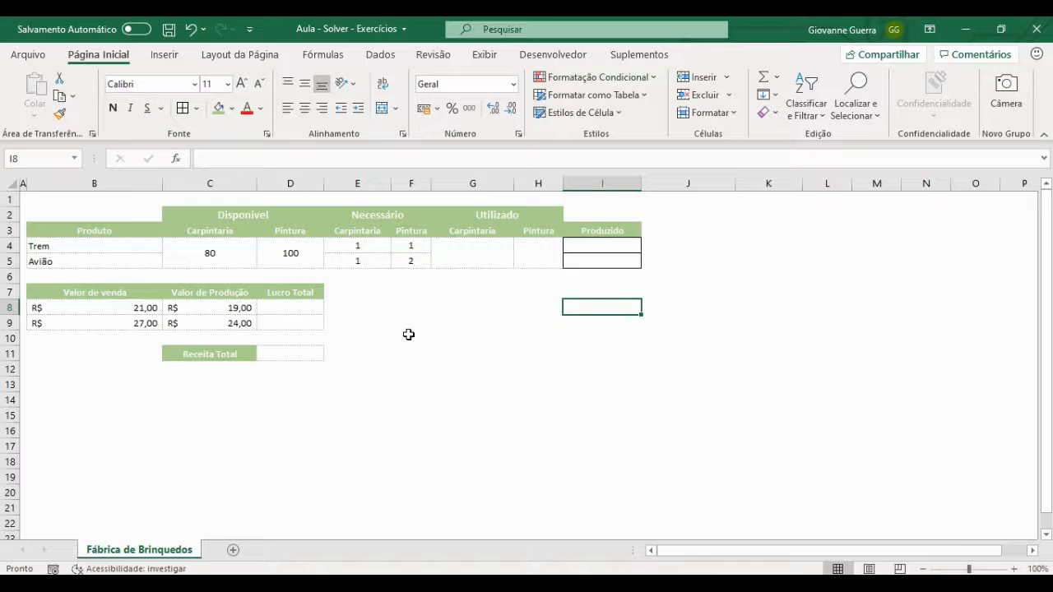
# Examine the available and required Carpintaria and Pintura amounts for Trem and Avião, and their sale and production values
pyautogui.moveTo(411, 261); pyautogui.dragTo(90, 214)
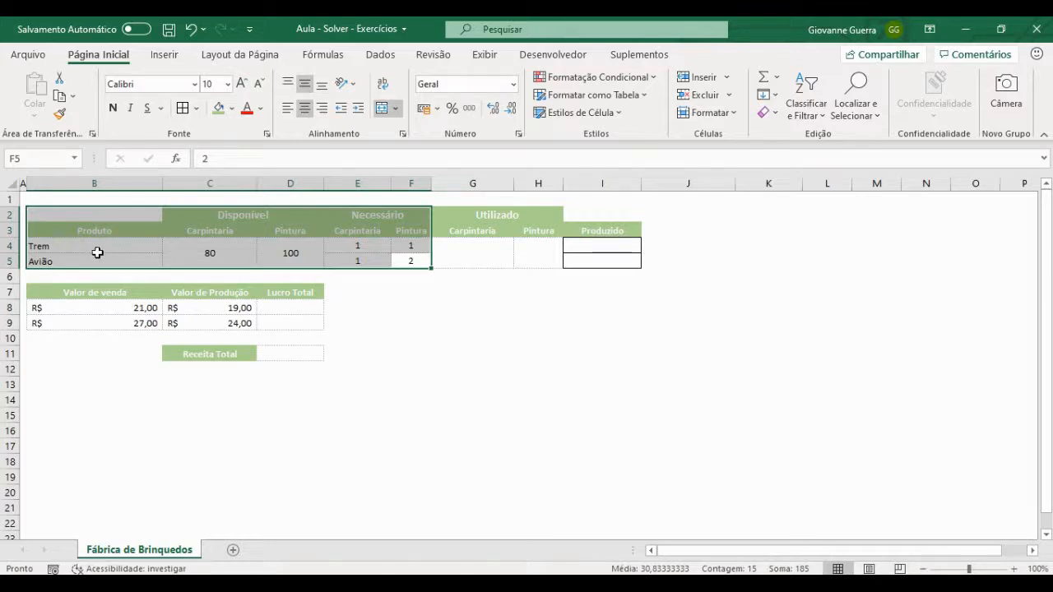
pyautogui.click(213, 252)
pyautogui.click(287, 251)
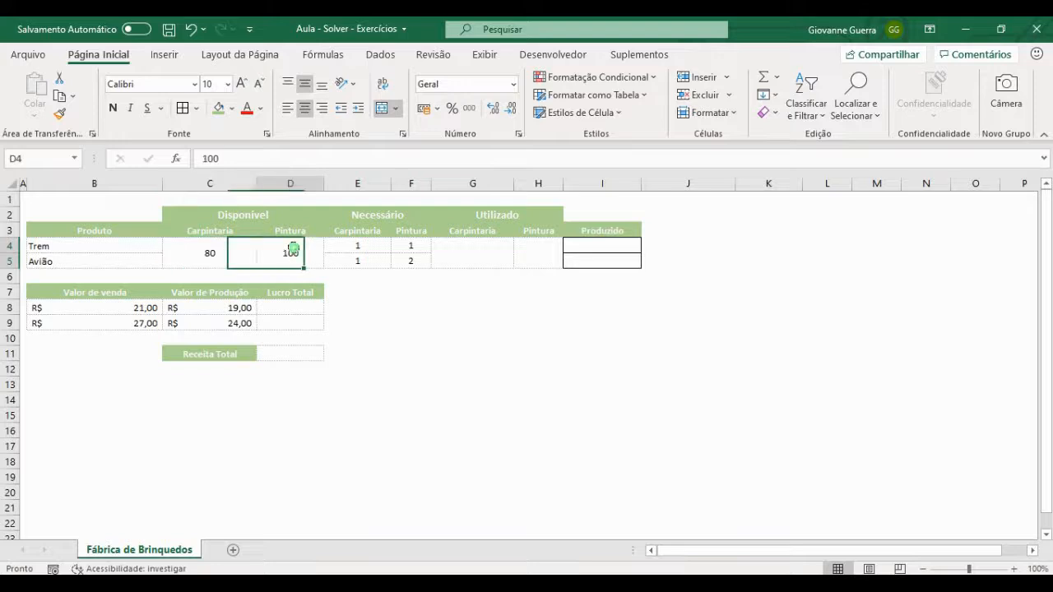
pyautogui.click(360, 246)
pyautogui.click(404, 249)
pyautogui.click(407, 276)
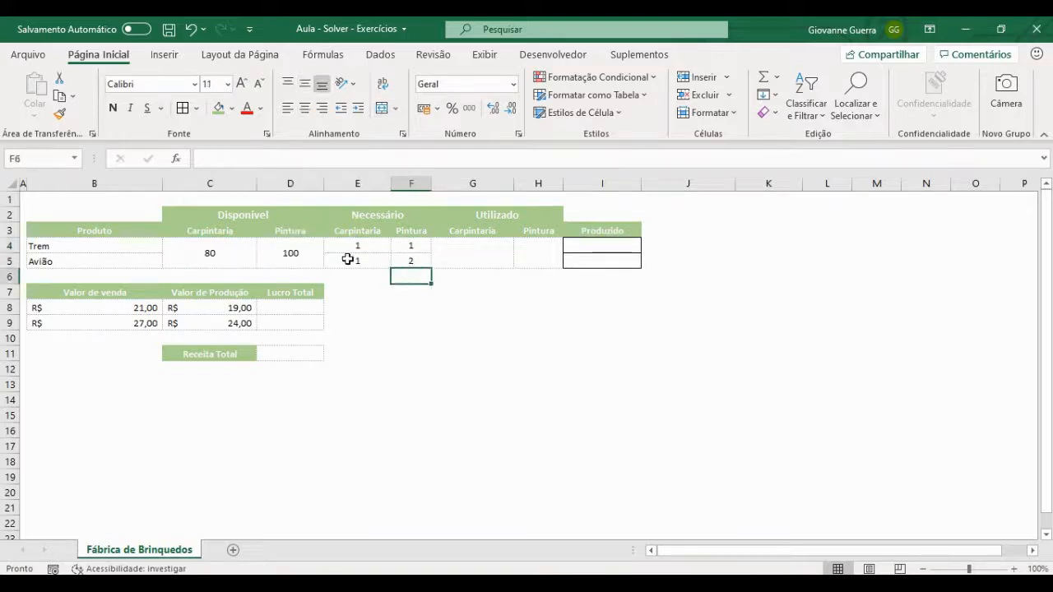
pyautogui.click(348, 258)
pyautogui.click(414, 258)
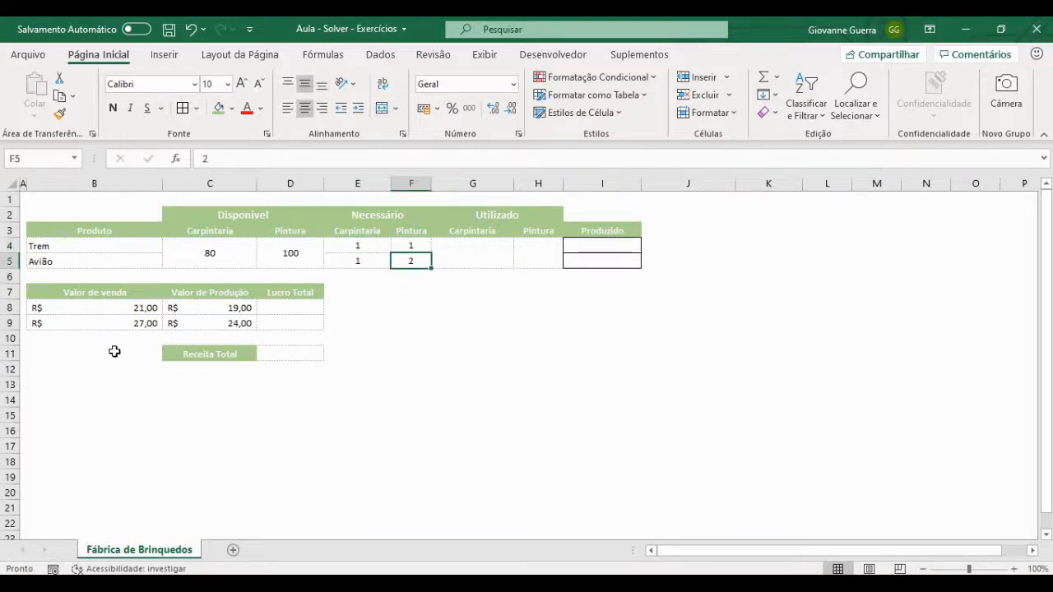
pyautogui.click(107, 310)
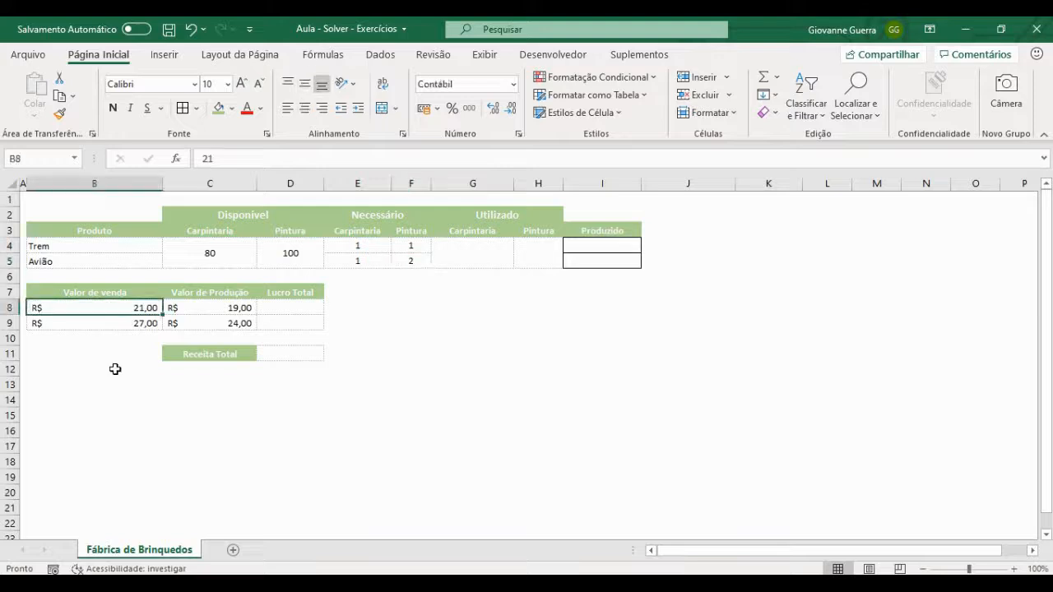
pyautogui.click(109, 324)
pyautogui.click(113, 308)
pyautogui.click(234, 310)
pyautogui.click(234, 324)
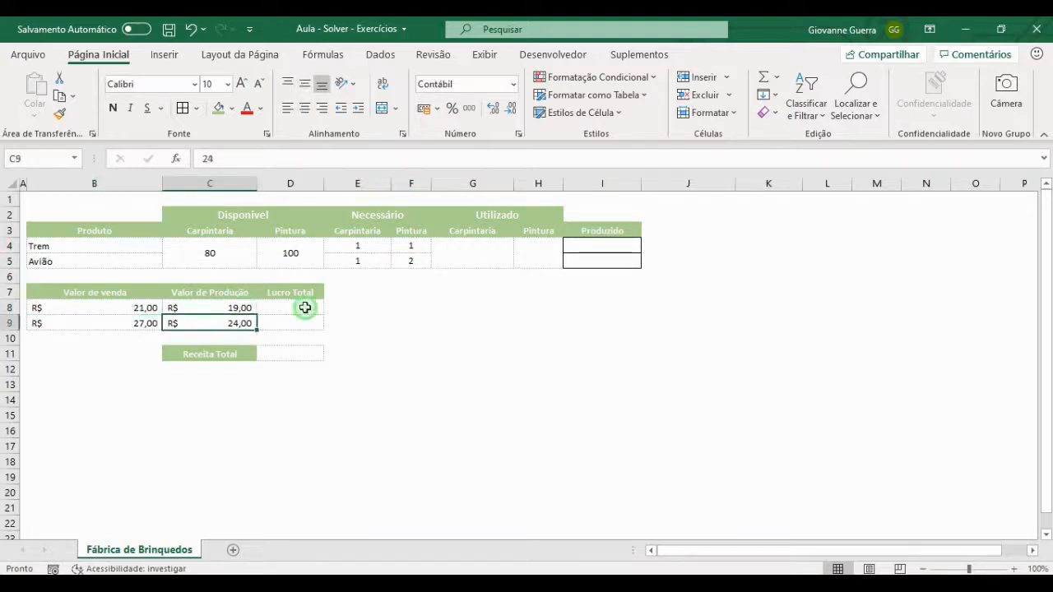
# Calculate Lucro Total in D8 with =B8-C8 and fill the formula down to D9
pyautogui.click(304, 307)
pyautogui.write('=')
pyautogui.press('Left')
pyautogui.press('Left')
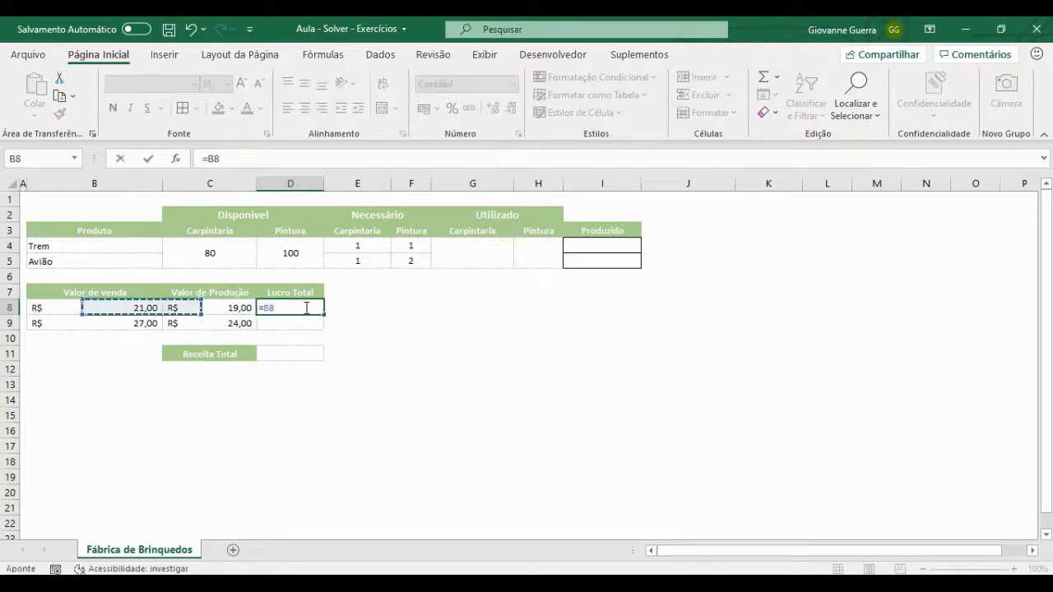
pyautogui.write('-')
pyautogui.press('Left')
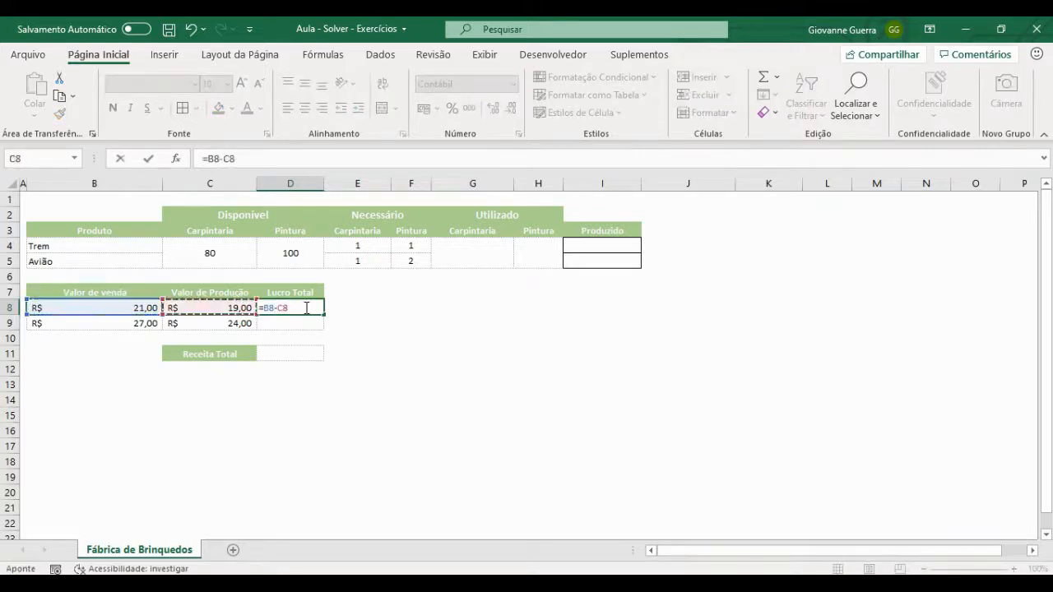
pyautogui.press('Return')
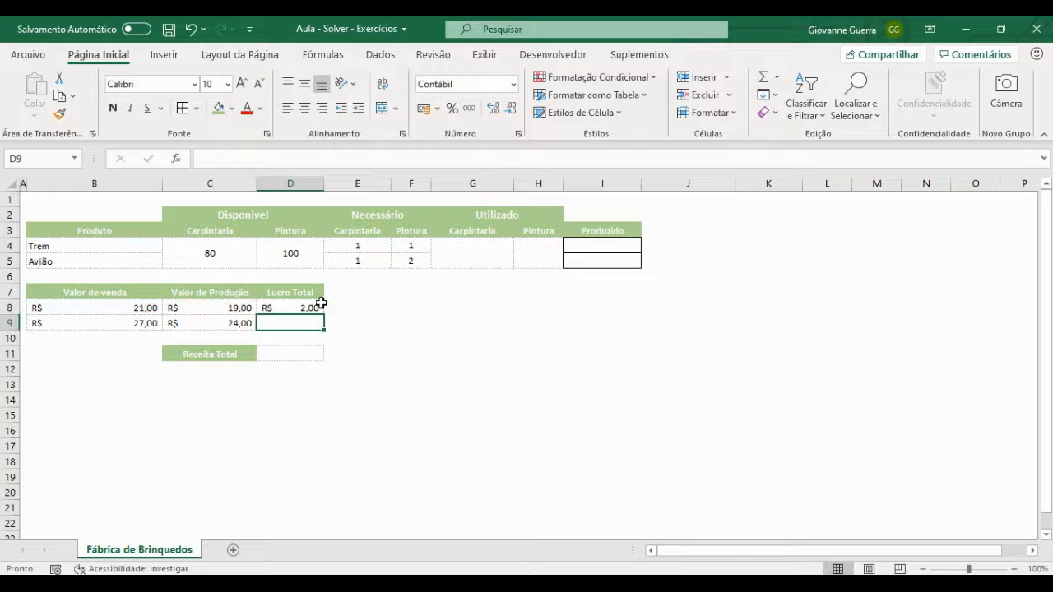
pyautogui.click(321, 303)
pyautogui.moveTo(324, 315); pyautogui.dragTo(323, 327)
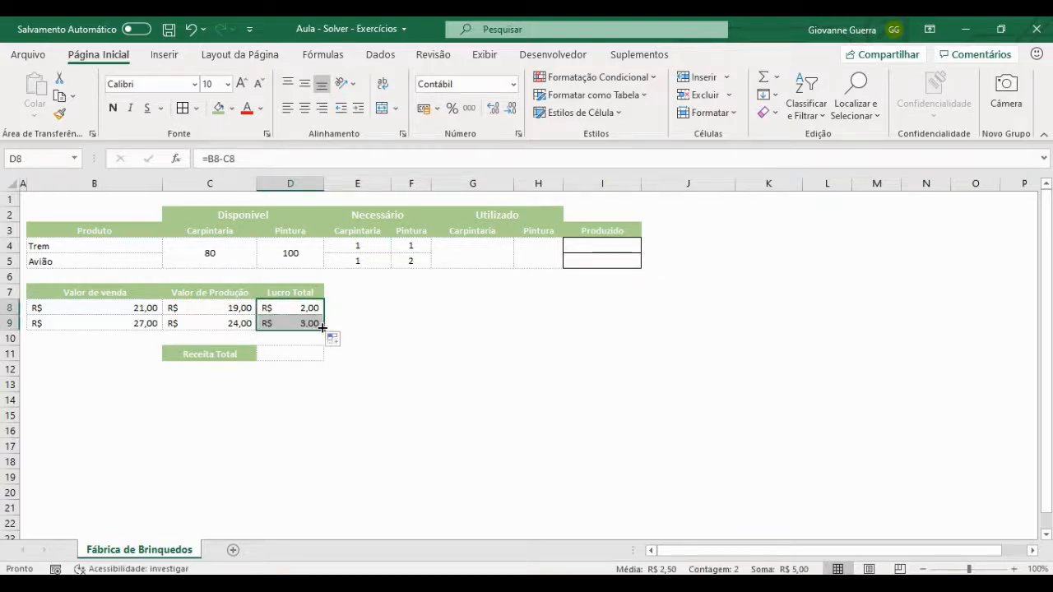
pyautogui.click(308, 323)
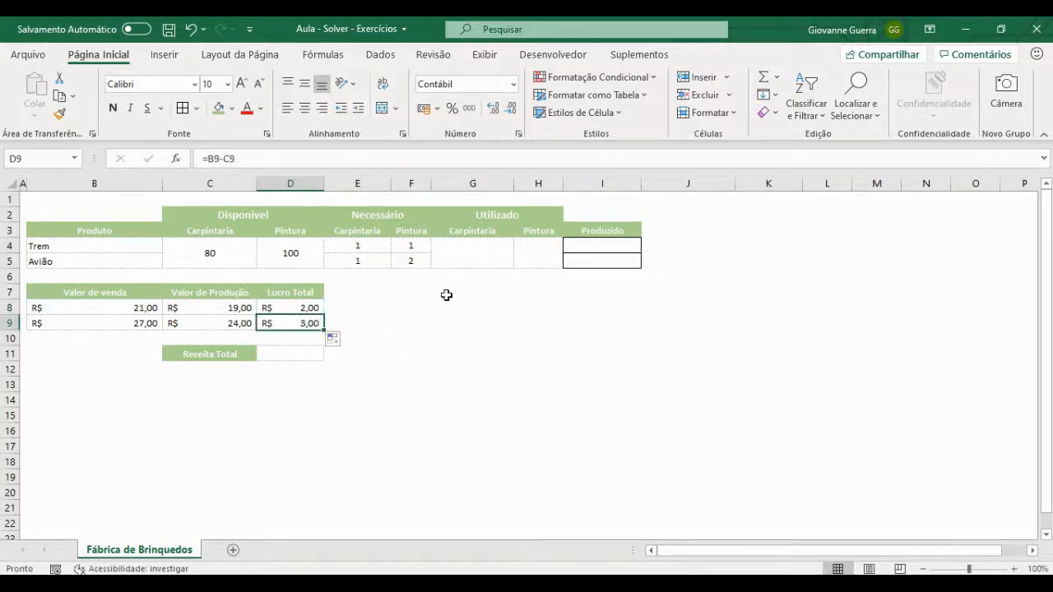
# Enter trial quantities in the Produzido column: 40 for Trem in I4 and 30 for Avião in I5
pyautogui.click(477, 261)
pyautogui.click(608, 250)
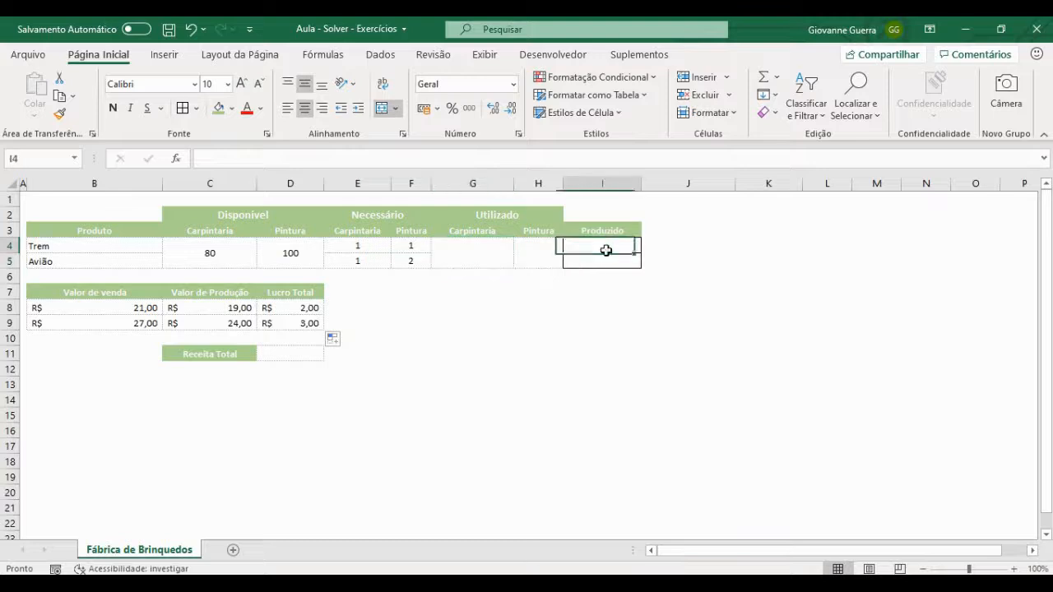
pyautogui.click(607, 260)
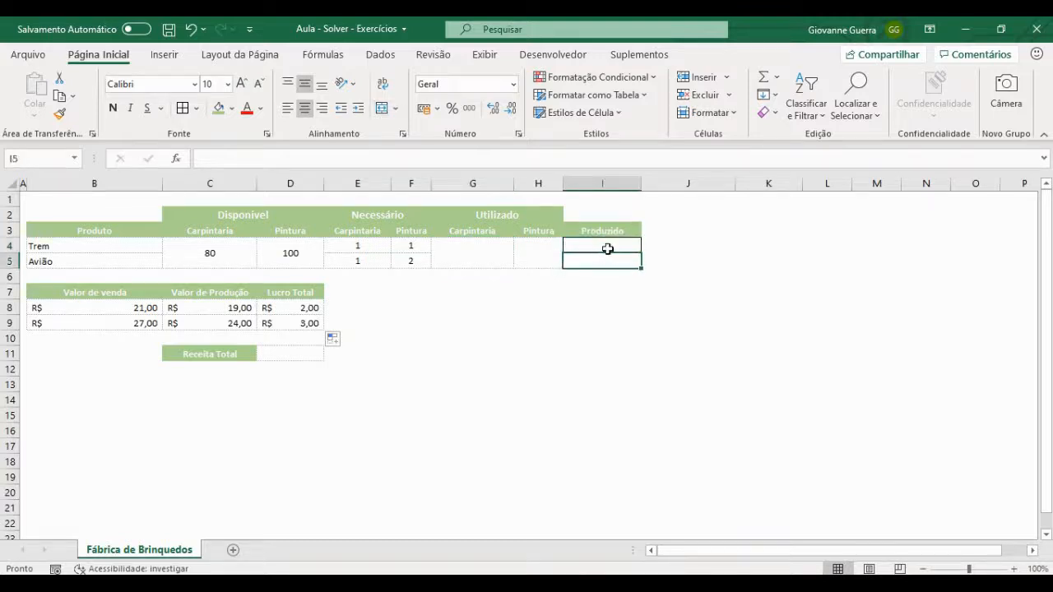
pyautogui.click(606, 246)
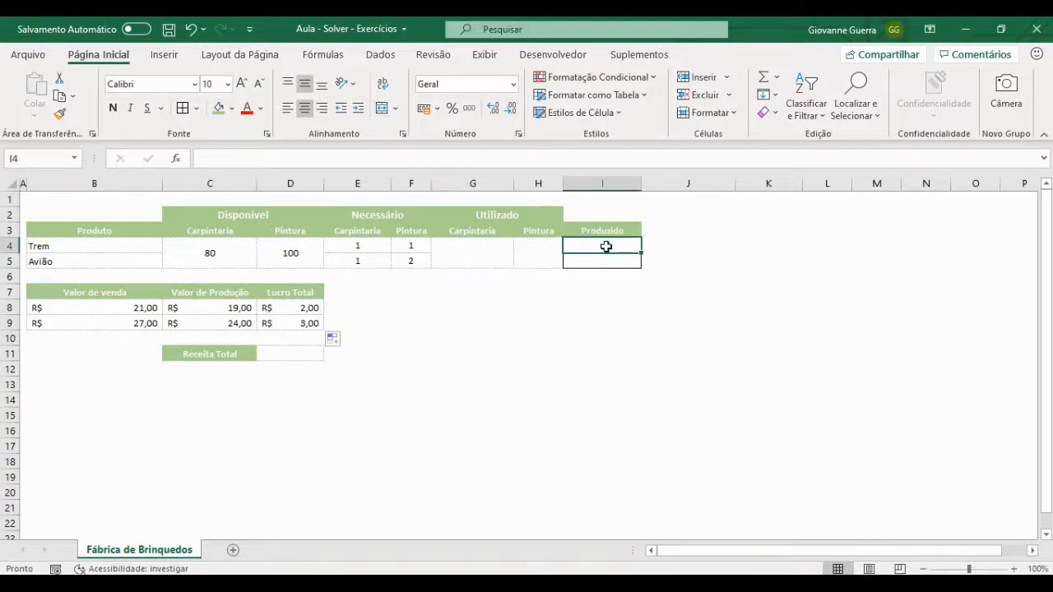
pyautogui.write('40')
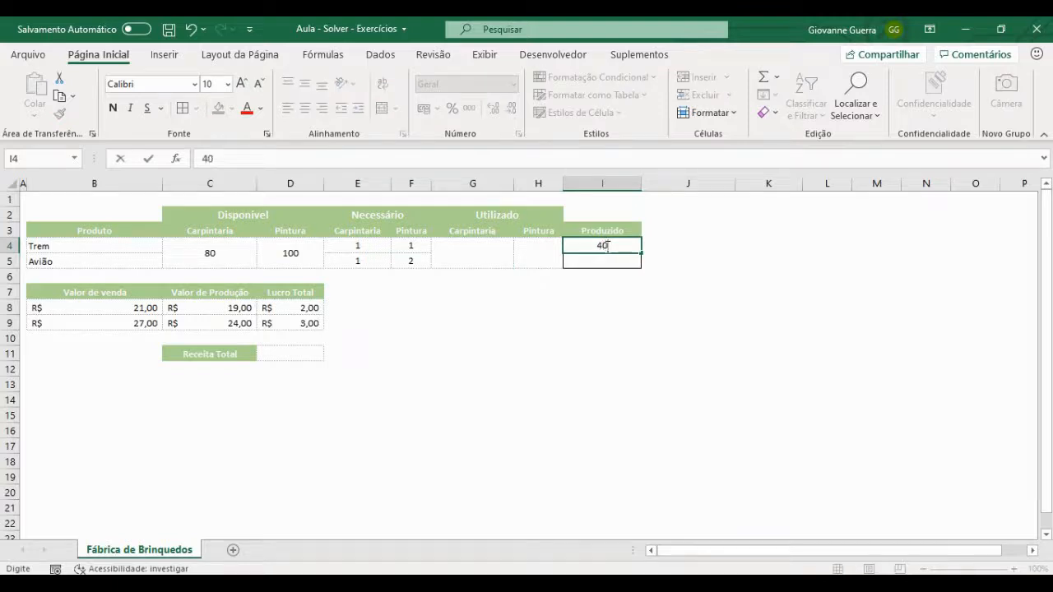
pyautogui.press('Return')
pyautogui.write('30')
pyautogui.press('Return')
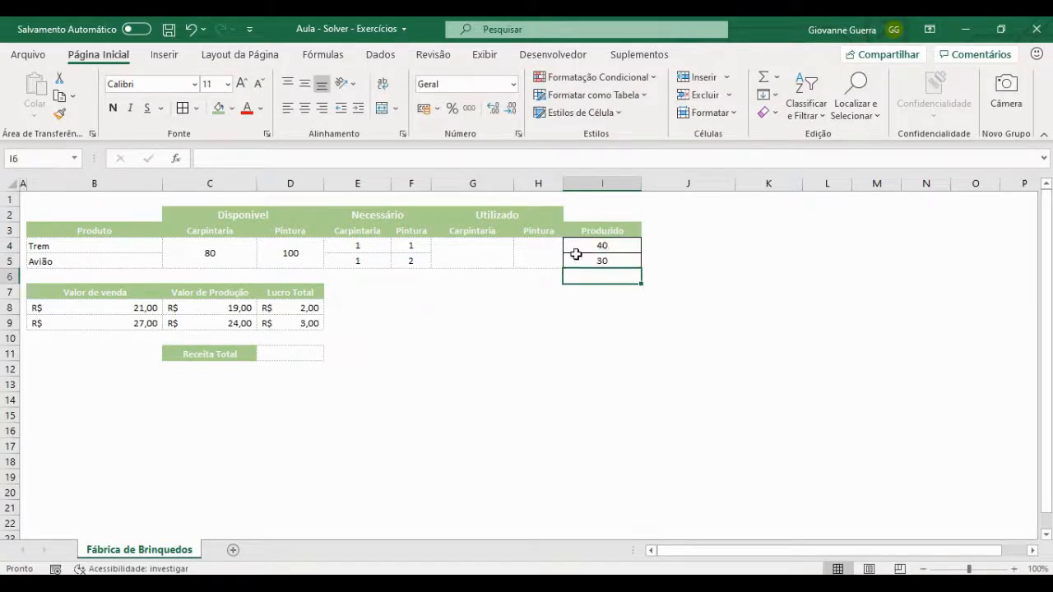
# Calculate the Carpintaria amount under Utilizado in G4 with =SOMARPRODUTO(I4:I5;E4:E5)
pyautogui.click(494, 254)
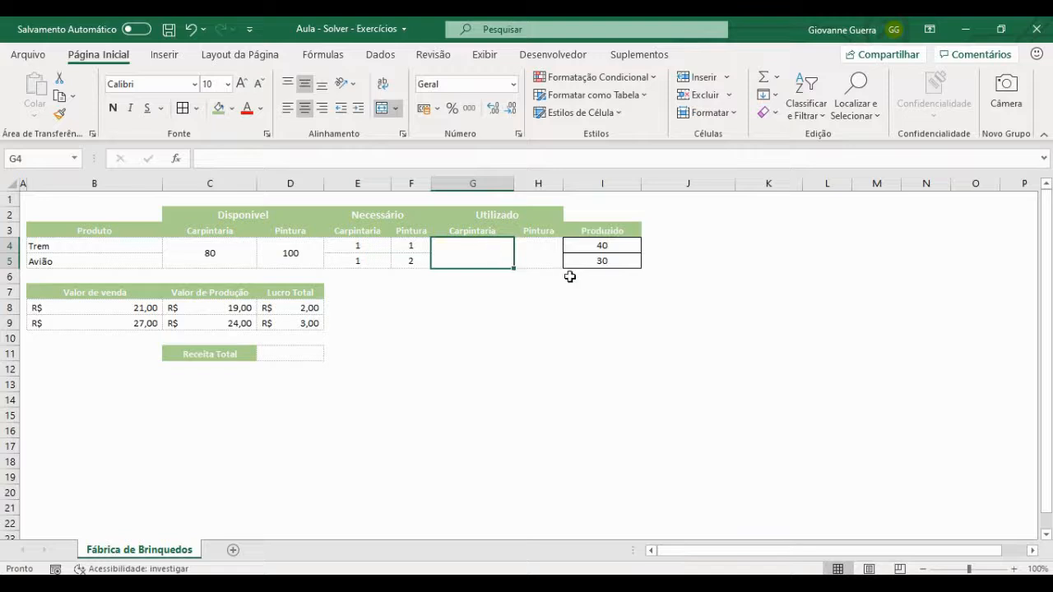
pyautogui.click(594, 244)
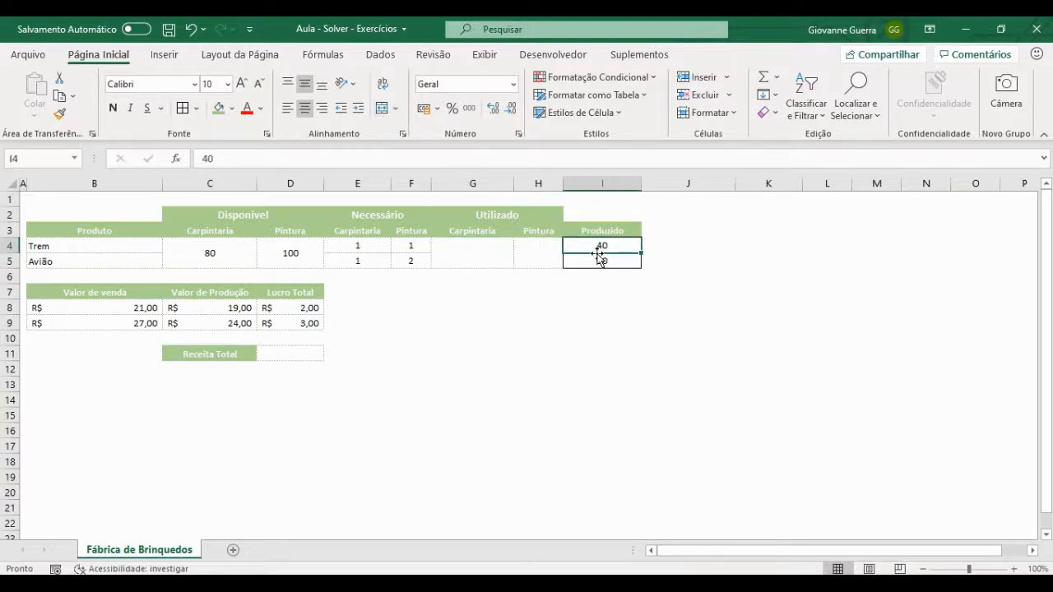
pyautogui.click(594, 259)
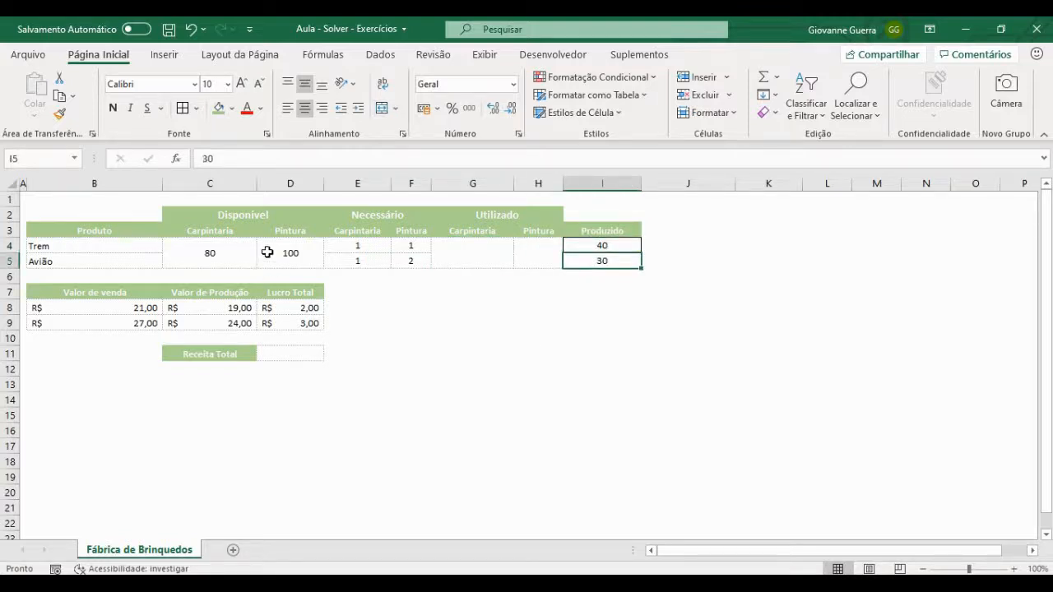
pyautogui.click(455, 260)
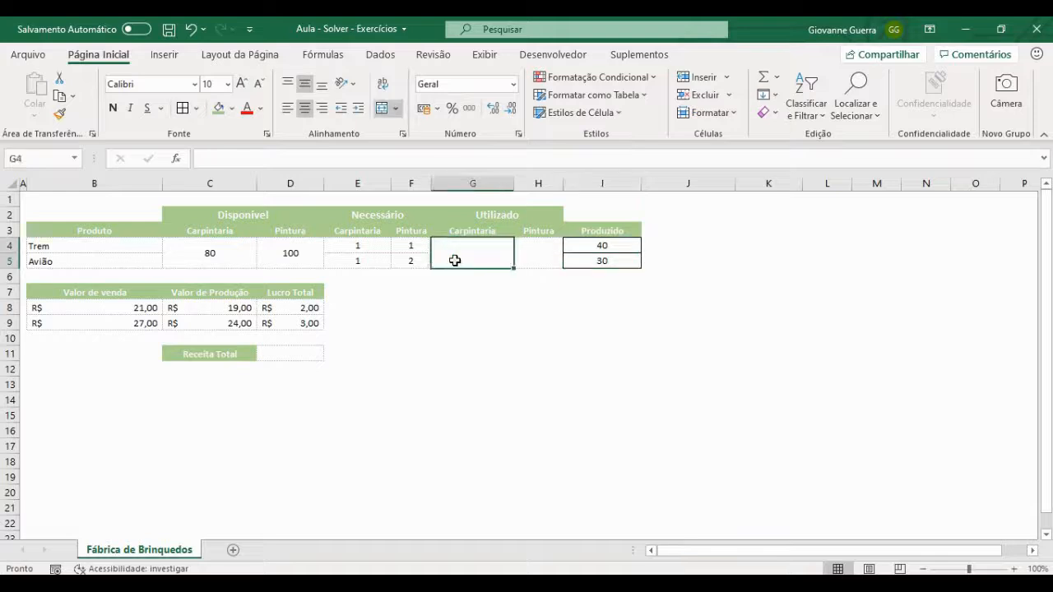
pyautogui.write('=soma')
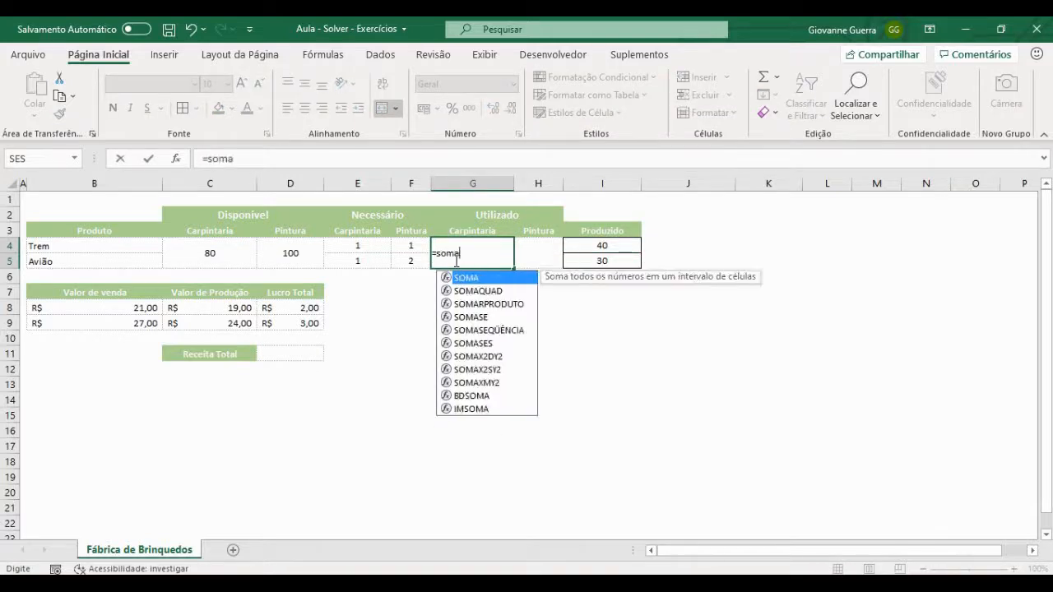
pyautogui.press('Down')
pyautogui.press('Down')
pyautogui.press('Tab')
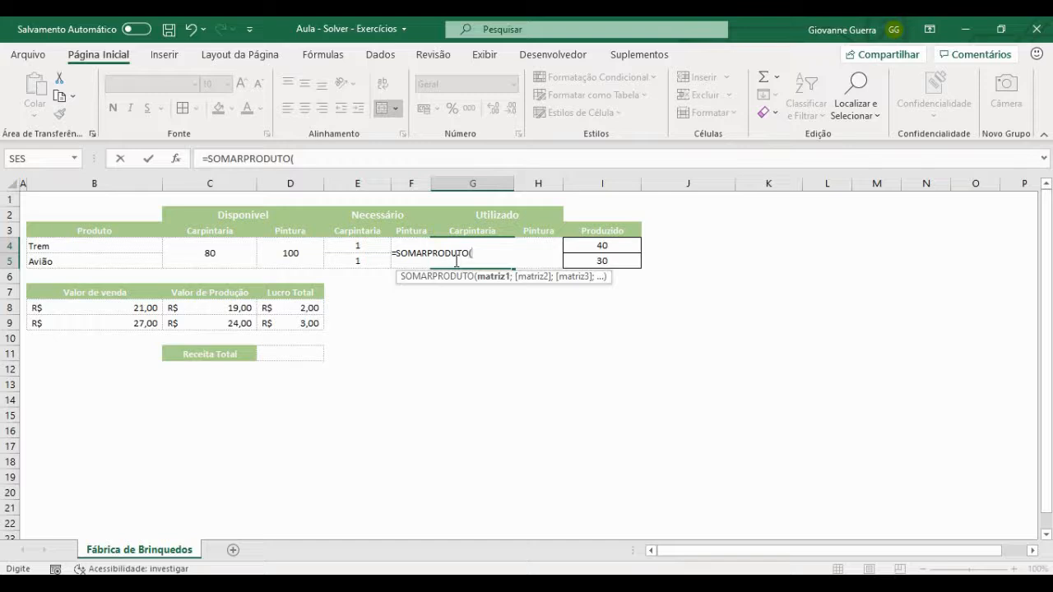
pyautogui.click(604, 244)
pyautogui.moveTo(608, 256); pyautogui.dragTo(606, 263)
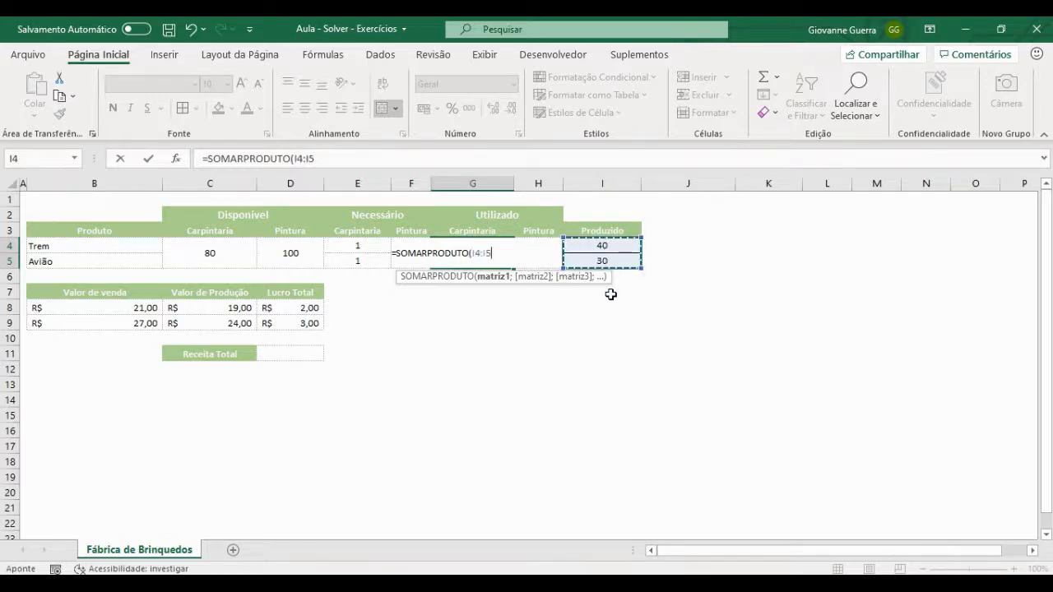
pyautogui.write(';')
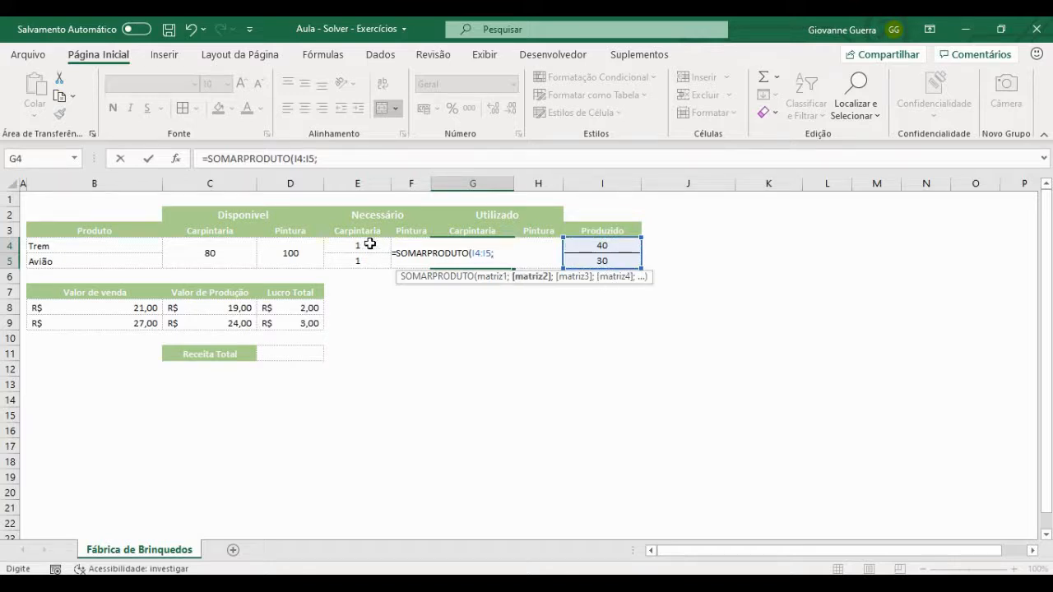
pyautogui.moveTo(369, 242); pyautogui.dragTo(370, 258)
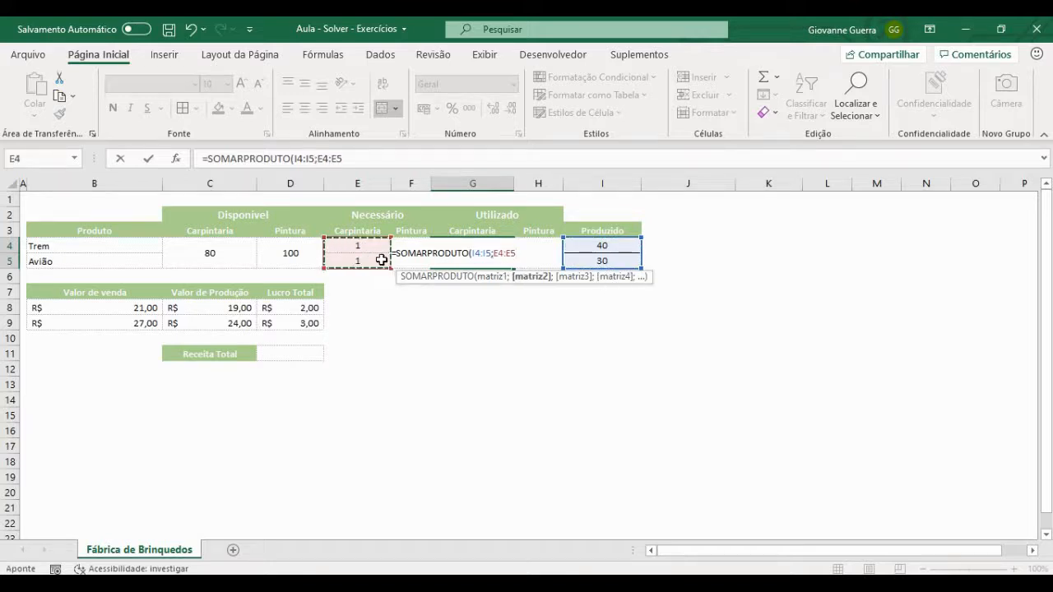
pyautogui.press('Return')
pyautogui.press('Up')
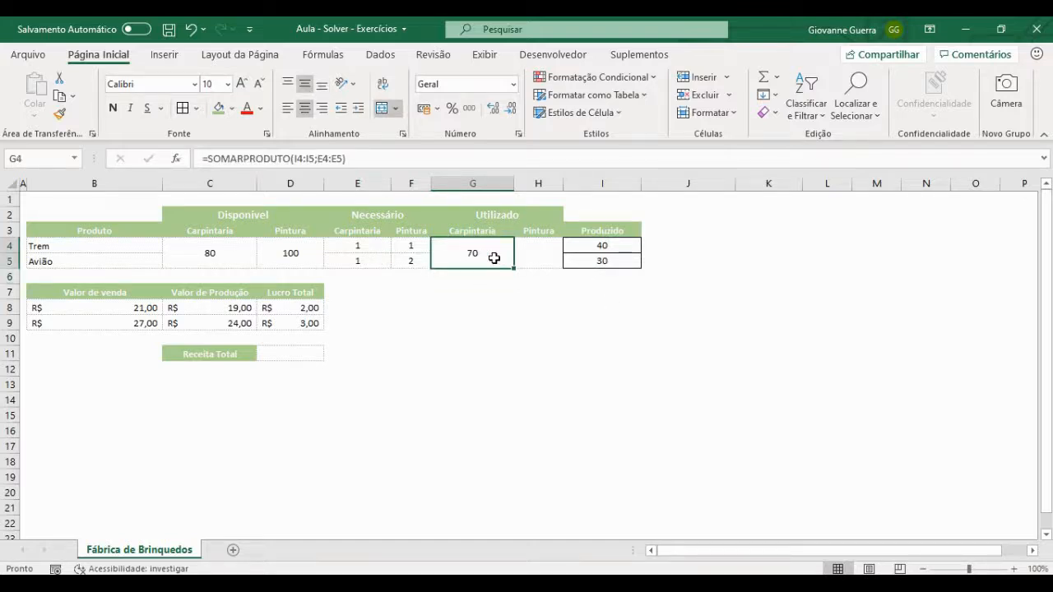
# Calculate the Pintura amount under Utilizado in H4 with =SOMARPRODUTO(F4:F5;I4:I5)
pyautogui.click(534, 248)
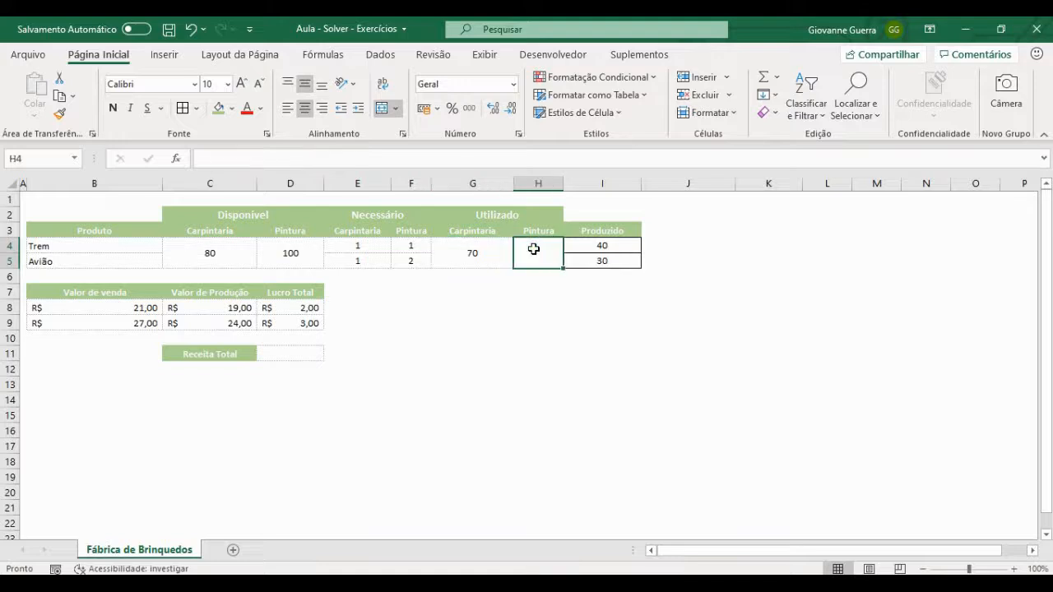
pyautogui.write('=soma')
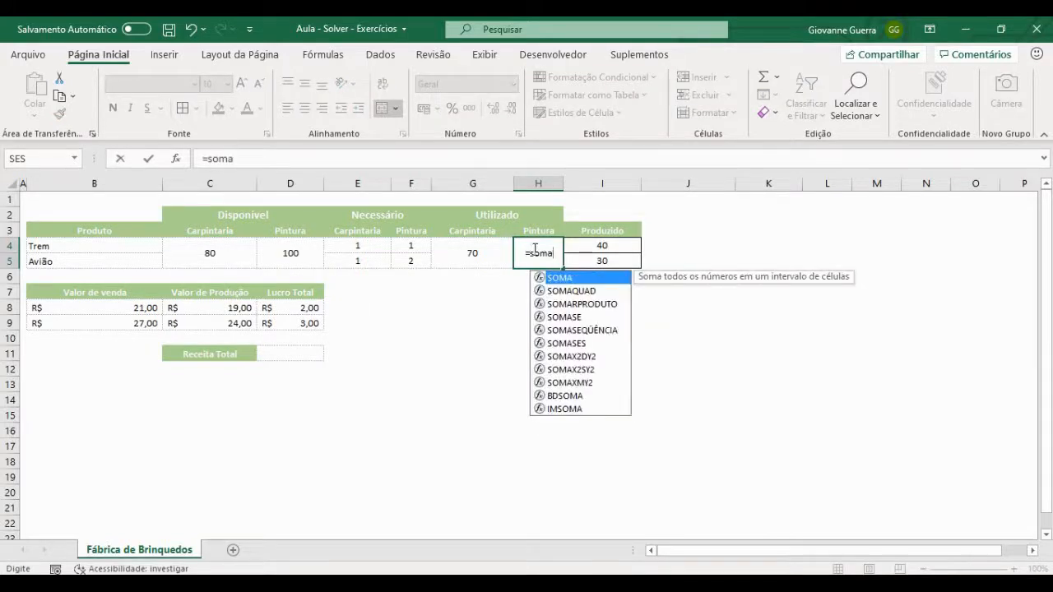
pyautogui.press('Down')
pyautogui.press('Down')
pyautogui.press('Tab')
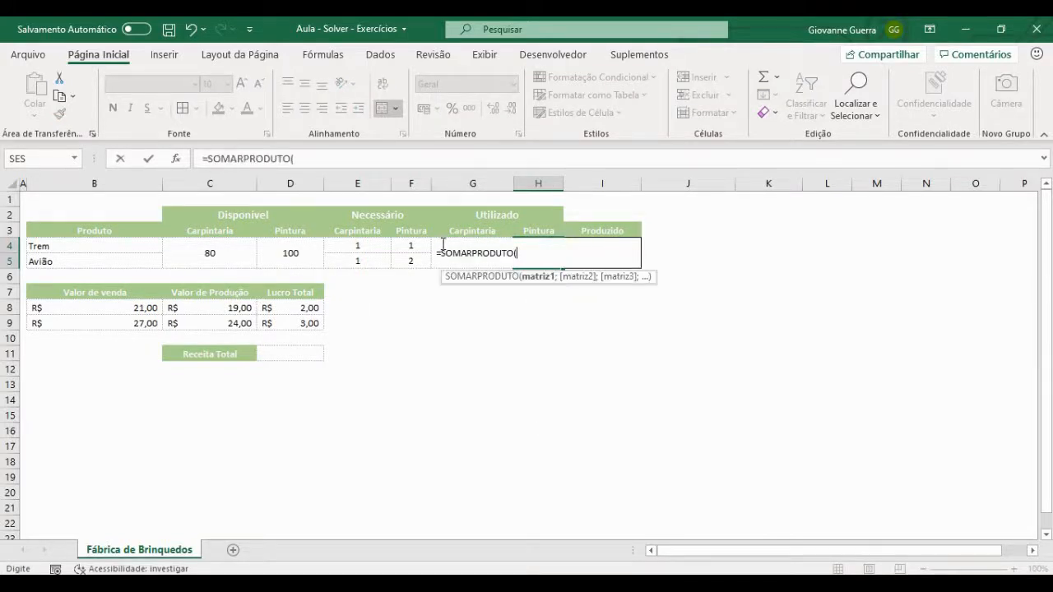
pyautogui.moveTo(420, 244); pyautogui.dragTo(420, 263)
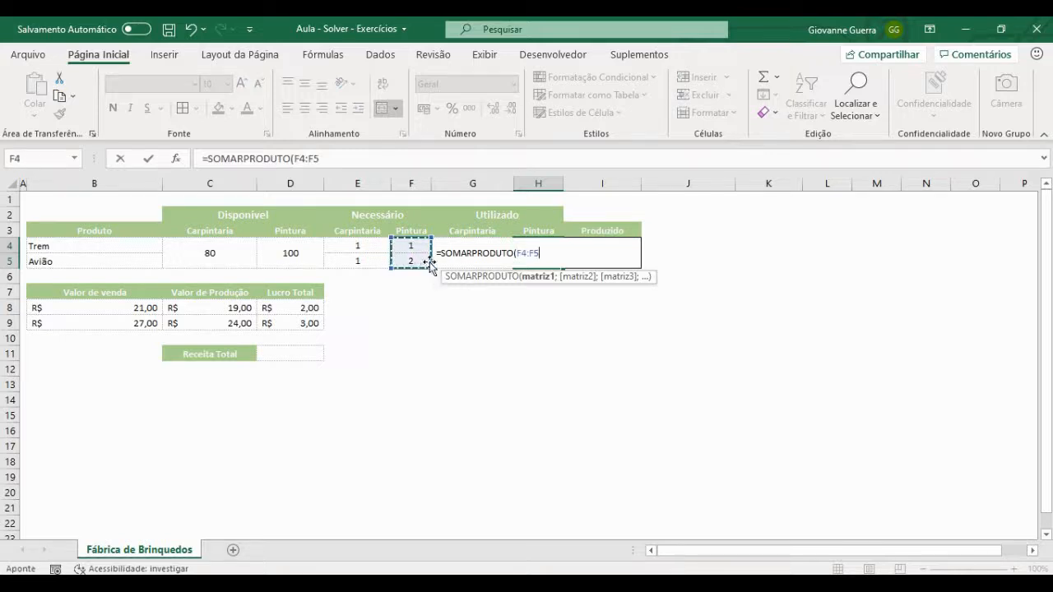
pyautogui.write(';')
pyautogui.click(616, 231)
pyautogui.press('Down')
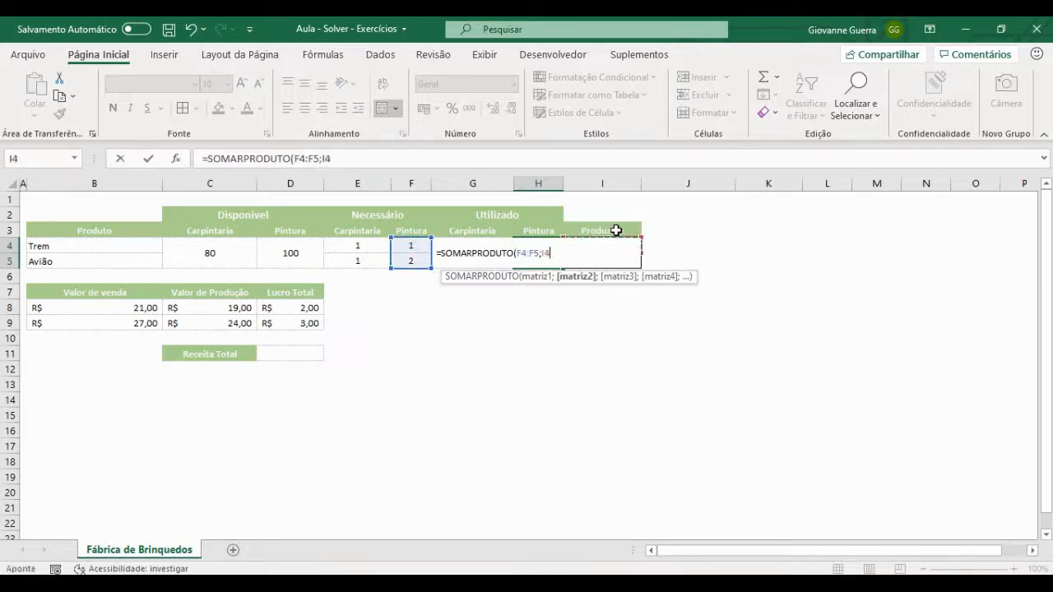
pyautogui.hotkey('shift', 'Down')
pyautogui.press('Return')
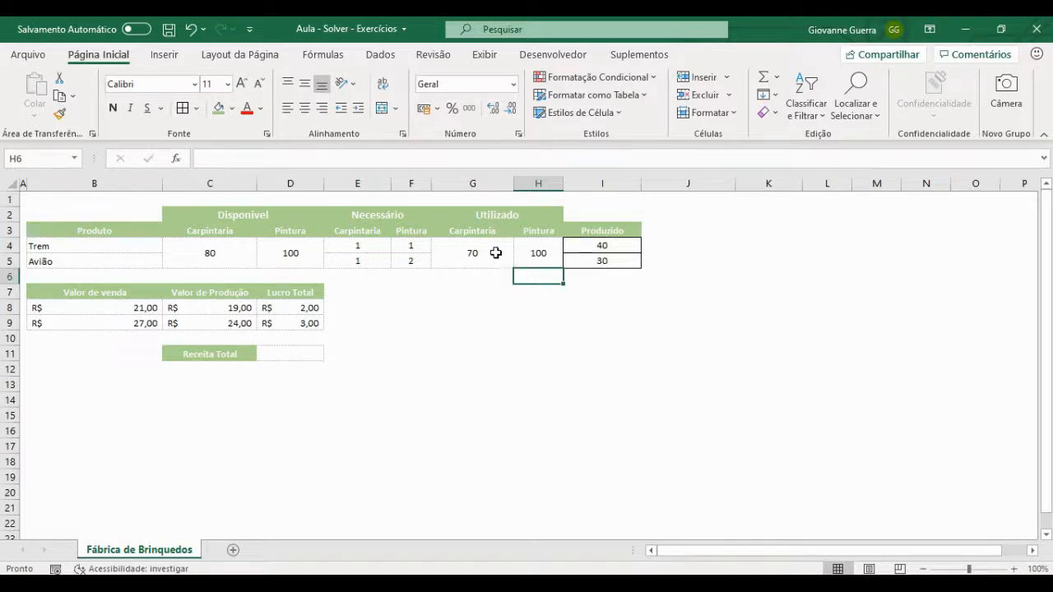
# Change the trial quantity produced for Trem in I4 to 30
pyautogui.click(624, 244)
pyautogui.write('30')
pyautogui.press('Return')
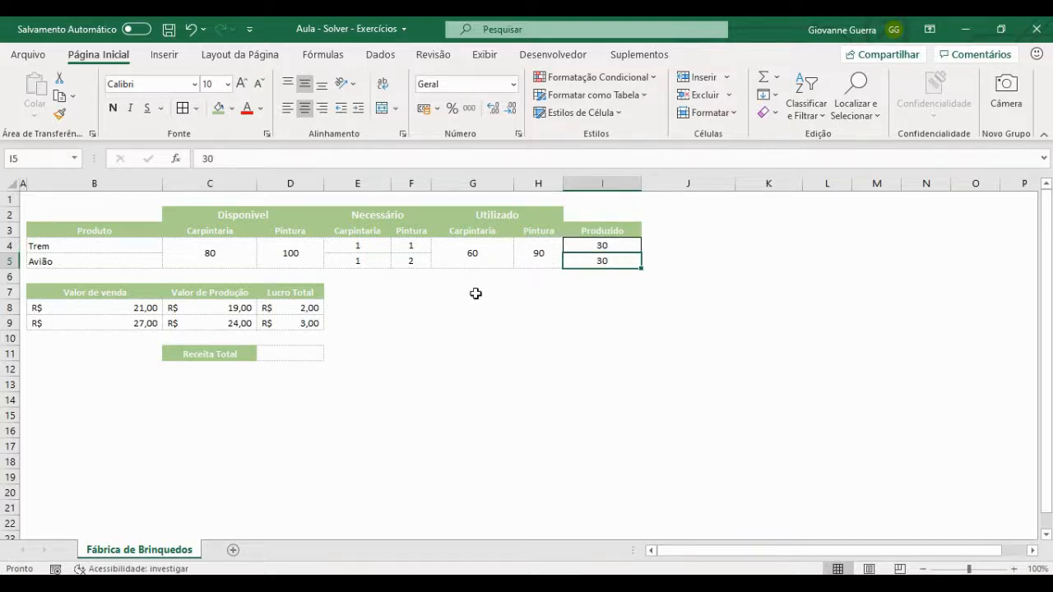
# Calculate Receita Total in D11 with =SOMARPRODUTO(D8:D9;I4:I5), combining the unit profits and the produced quantities
pyautogui.click(318, 351)
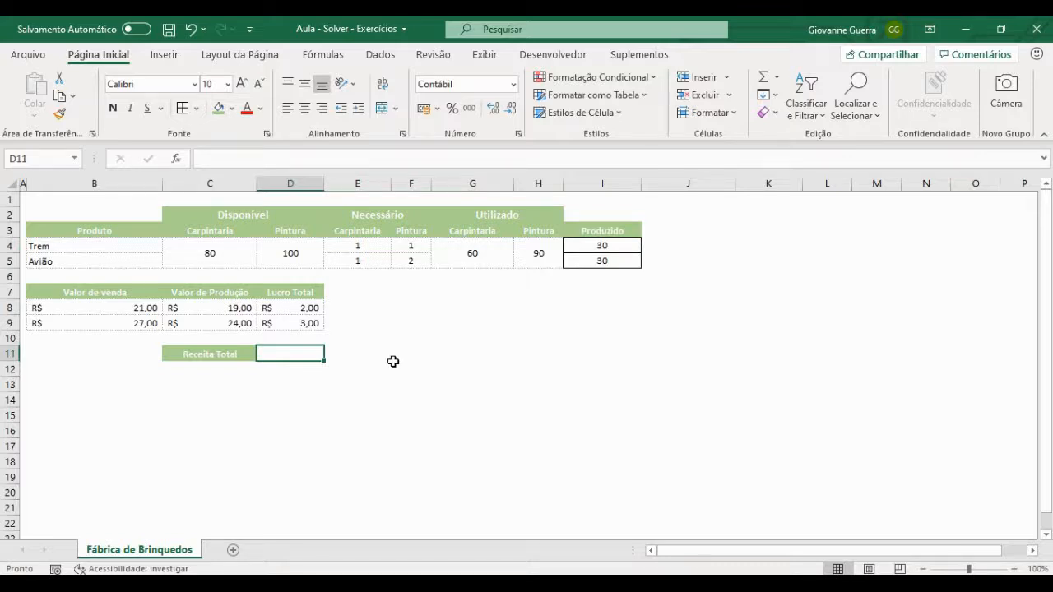
pyautogui.moveTo(304, 309); pyautogui.dragTo(304, 323)
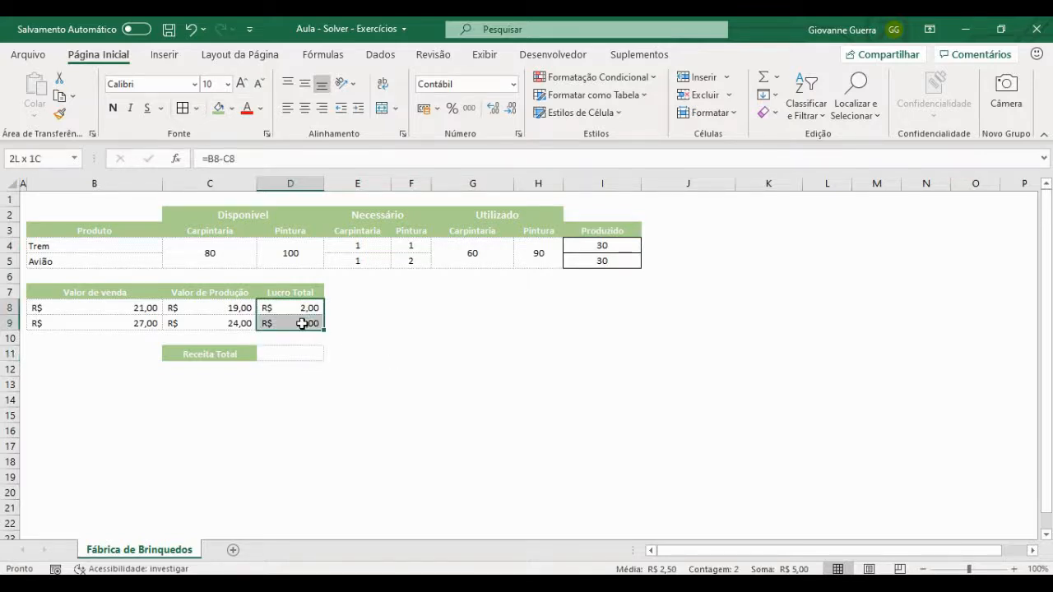
pyautogui.moveTo(616, 247); pyautogui.dragTo(616, 261)
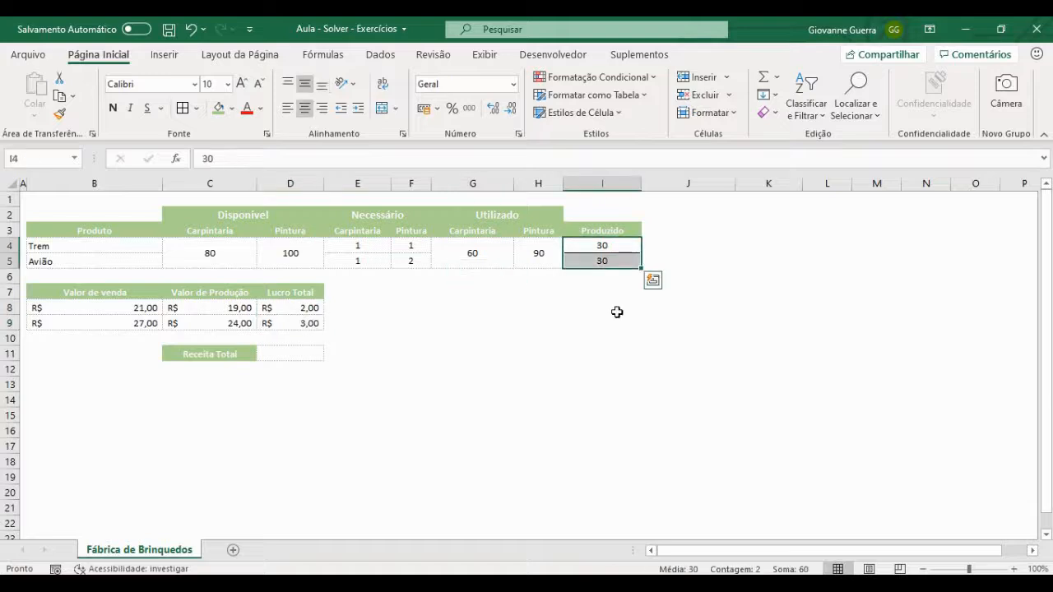
pyautogui.click(294, 350)
pyautogui.write('=somar')
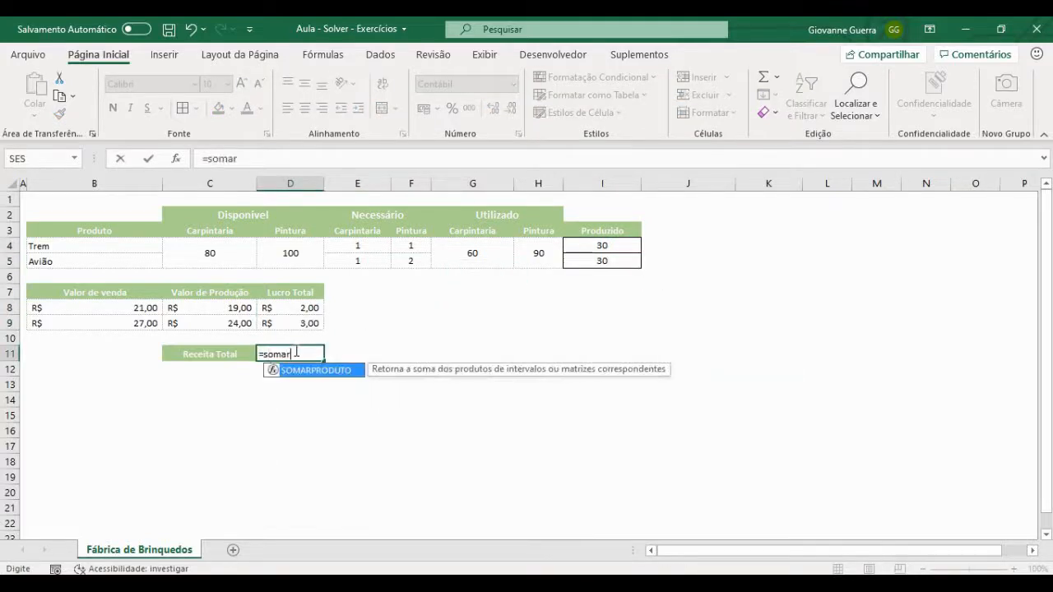
pyautogui.press('Tab')
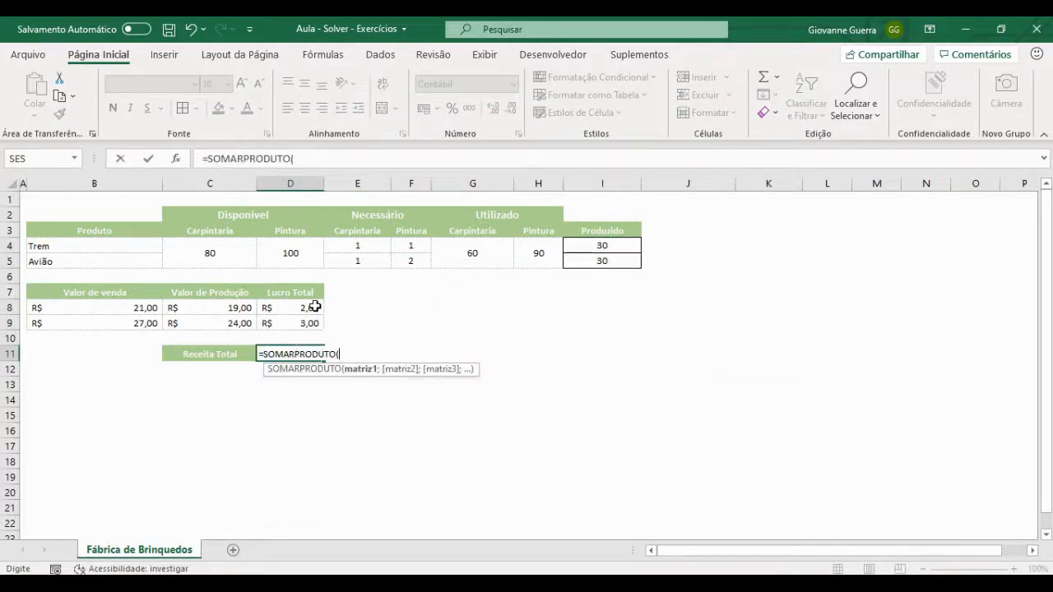
pyautogui.moveTo(315, 307); pyautogui.dragTo(316, 323)
pyautogui.write(';')
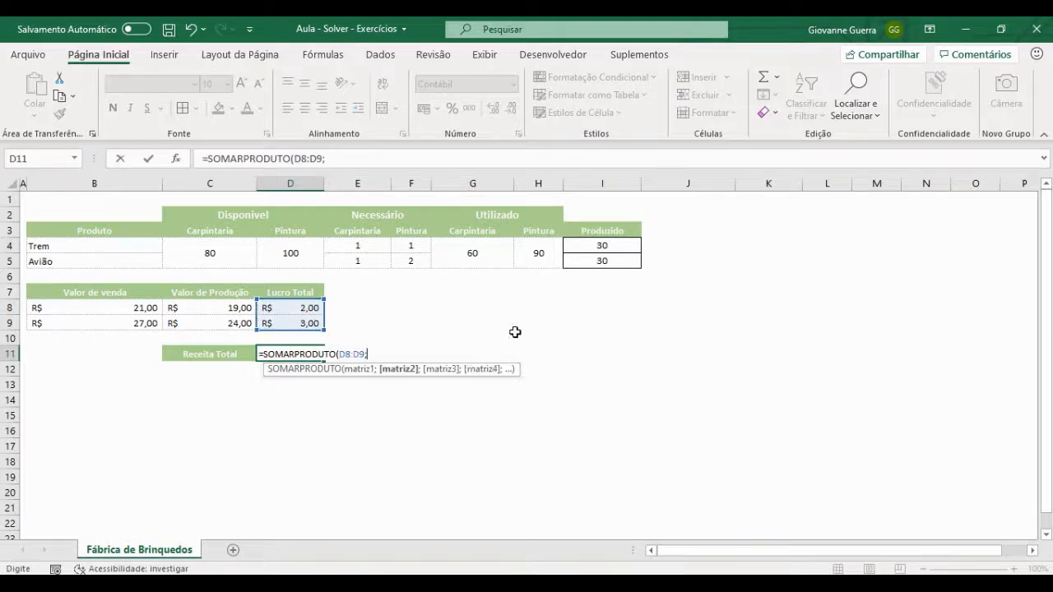
pyautogui.moveTo(607, 245); pyautogui.dragTo(611, 257)
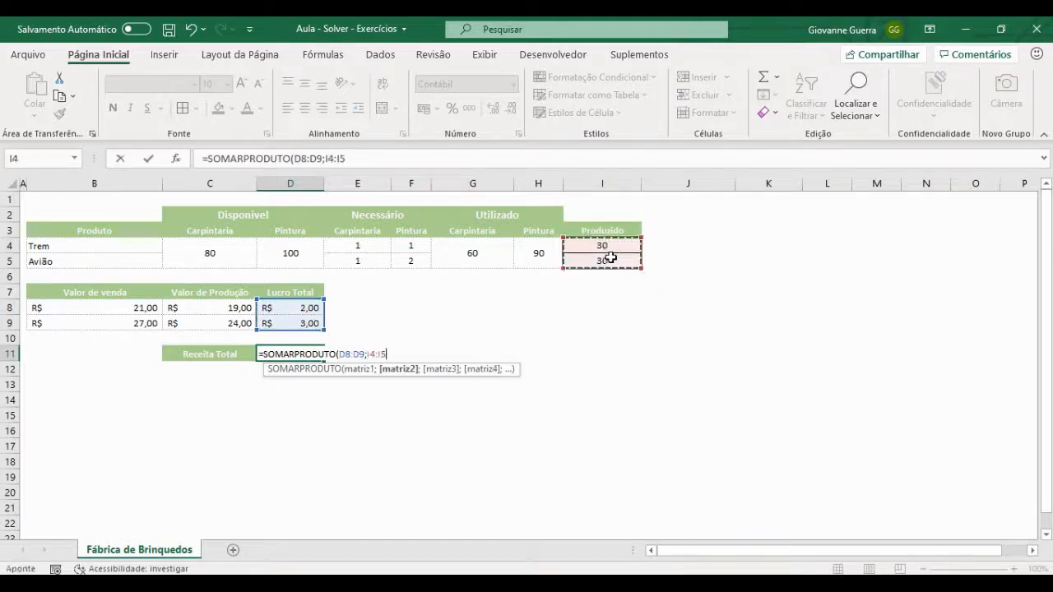
pyautogui.write(')')
pyautogui.press('Return')
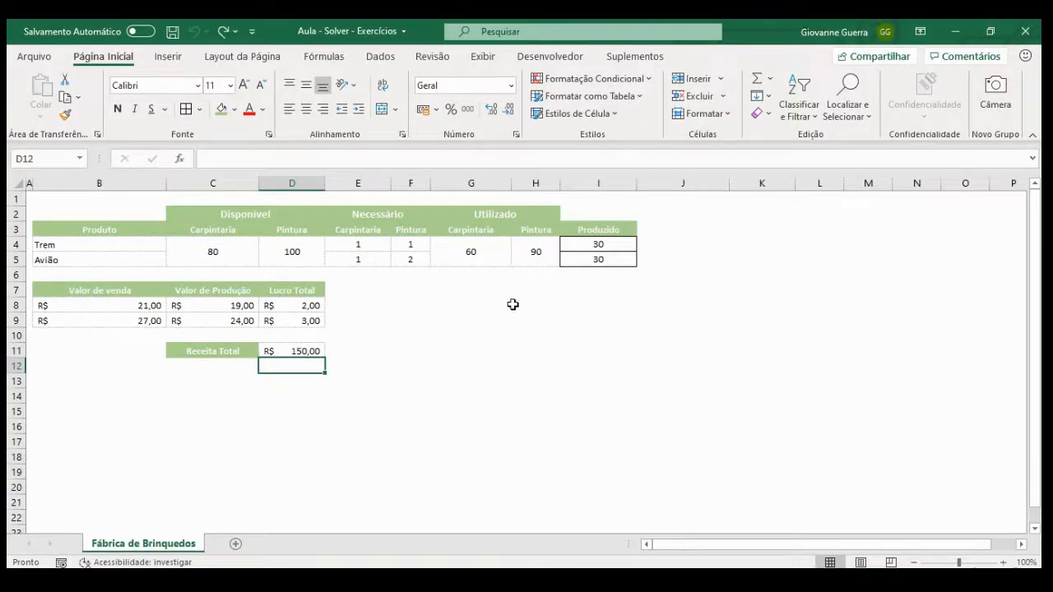
# Review the Produzido and Receita Total cells, and test a quantity of 50 for Trem in I4
pyautogui.moveTo(604, 241); pyautogui.dragTo(608, 262)
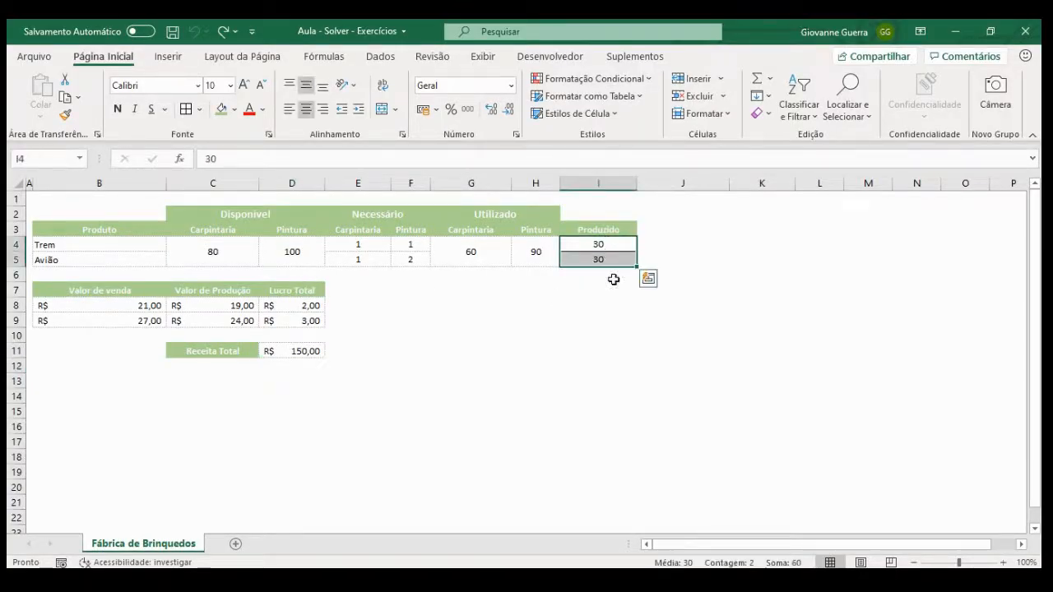
pyautogui.click(610, 242)
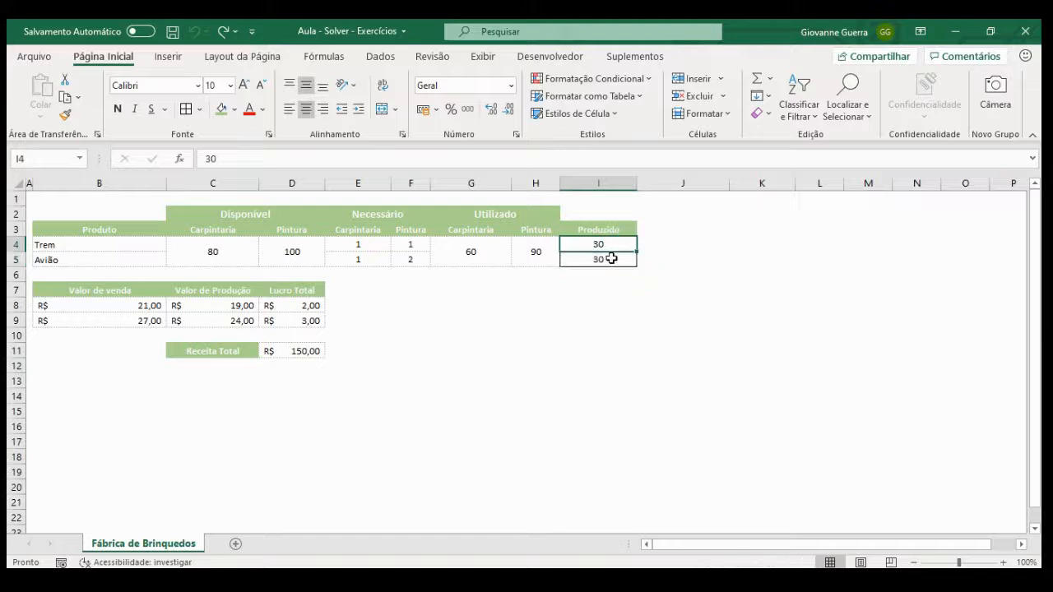
pyautogui.click(601, 258)
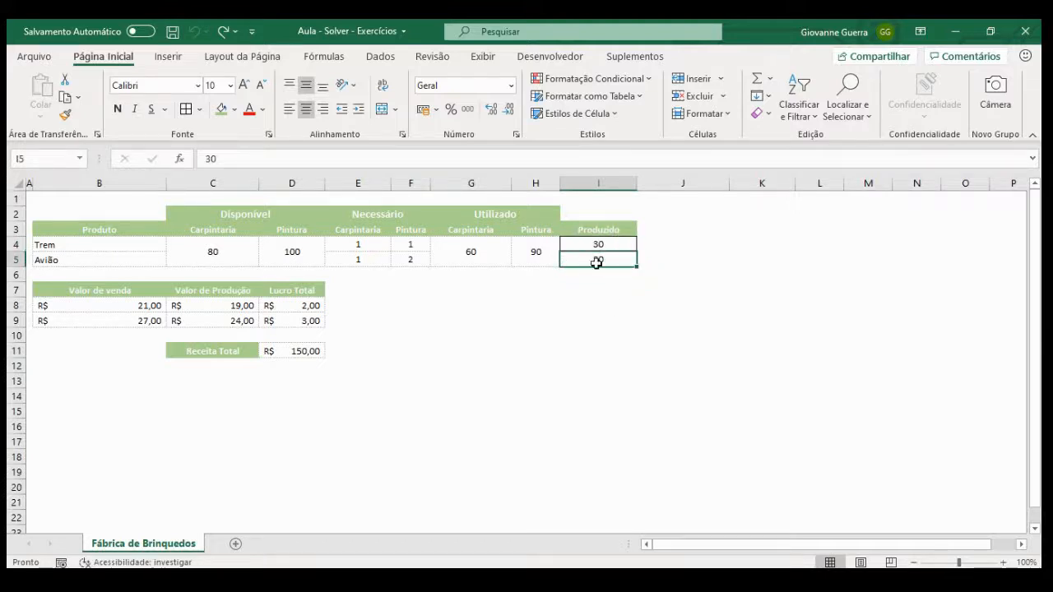
pyautogui.click(296, 351)
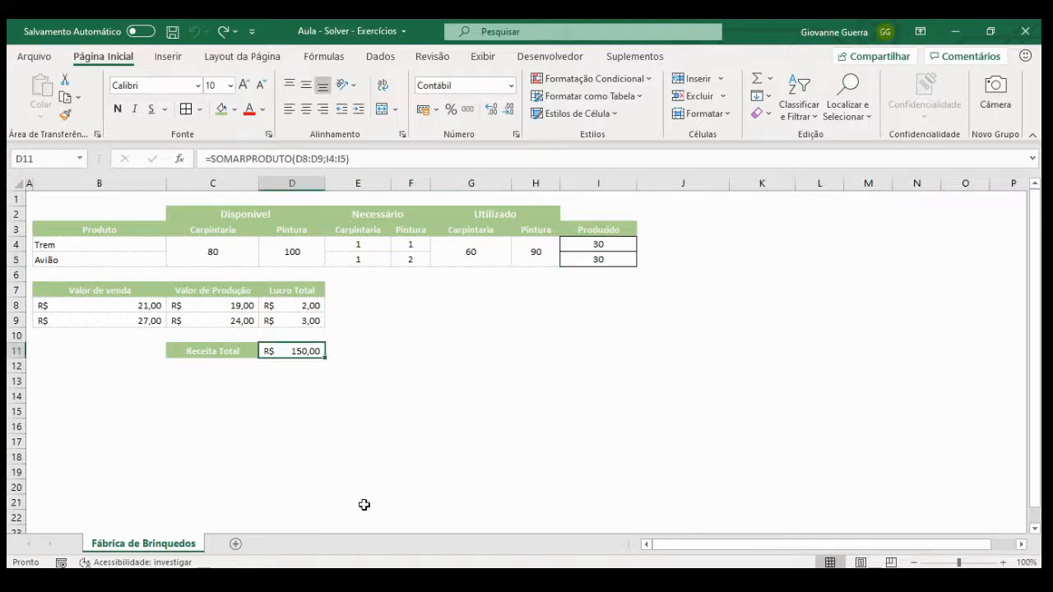
pyautogui.click(598, 242)
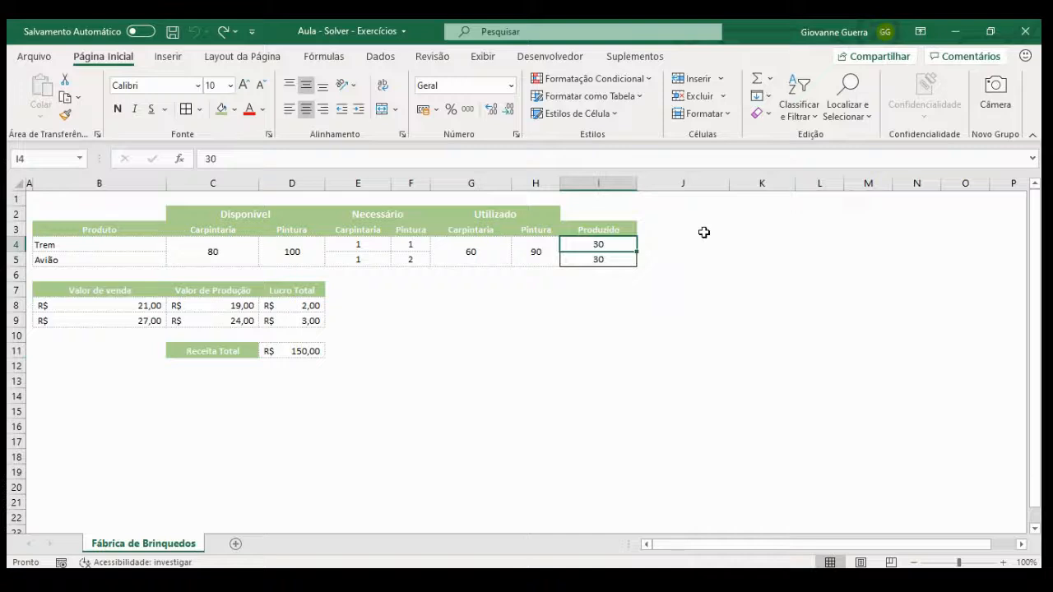
pyautogui.write('50')
pyautogui.press('Return')
# Set the Produzido quantities to 40 for Trem in I4 and 40 for Avião in I5
pyautogui.press('Up')
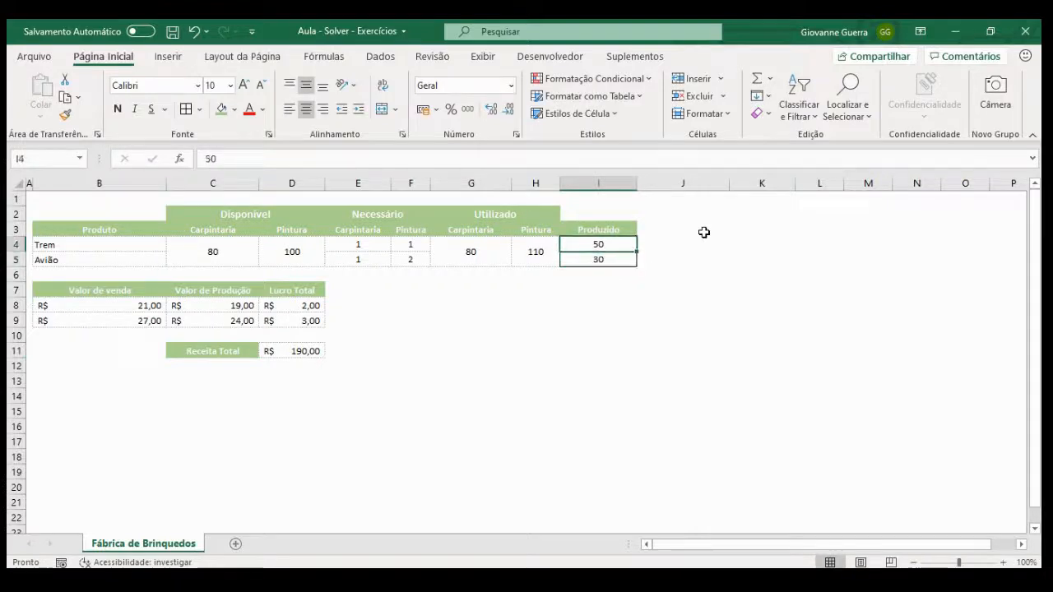
pyautogui.write('40')
pyautogui.press('Return')
pyautogui.write('40')
pyautogui.press('Return')
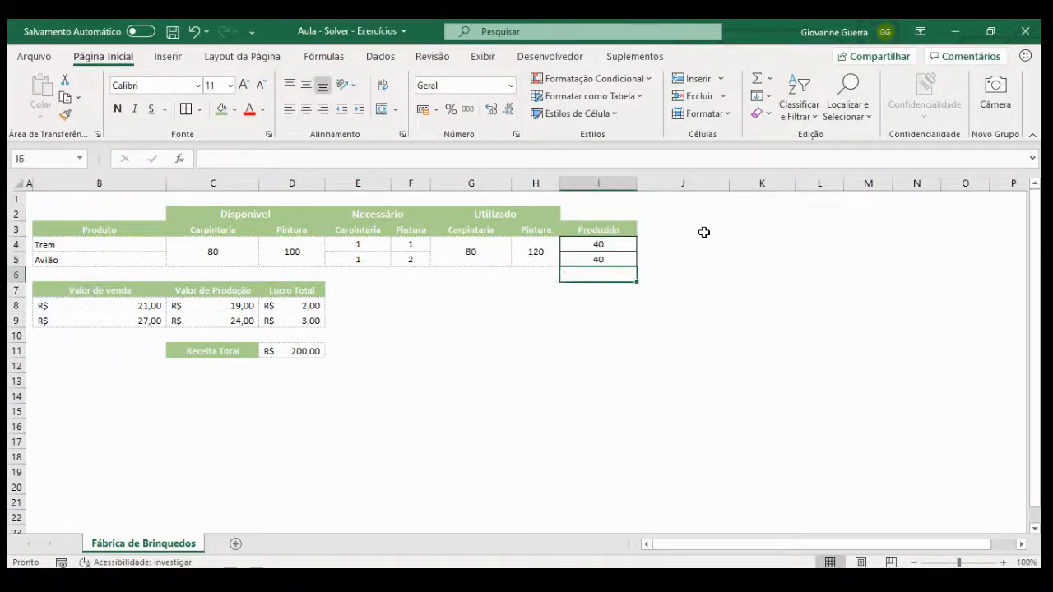
# Compare the Carpintaria and Pintura amounts under Utilizado with the limits under Disponível
pyautogui.click(539, 259)
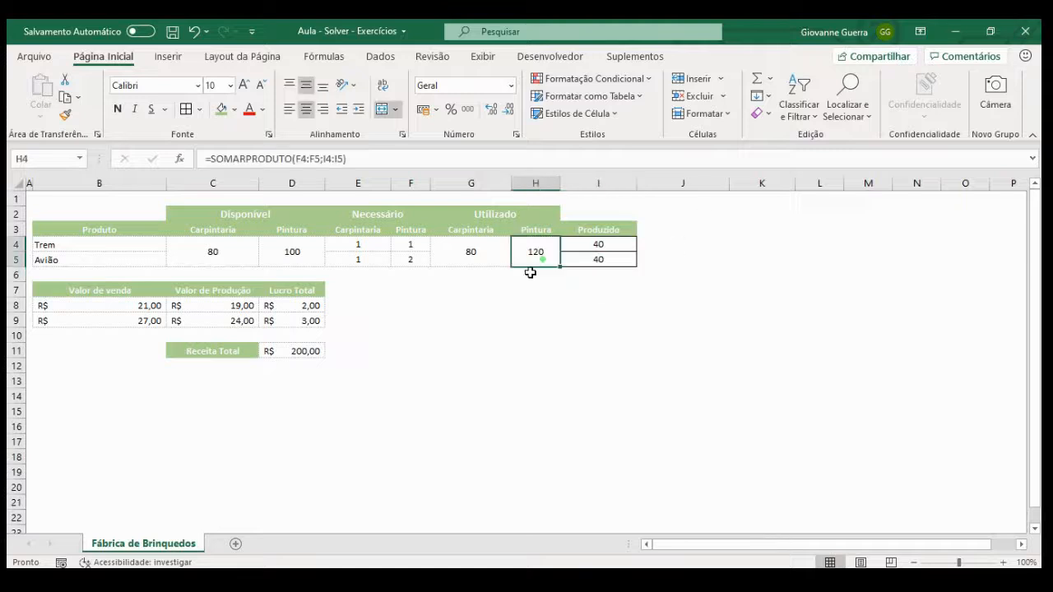
pyautogui.click(470, 250)
pyautogui.click(301, 248)
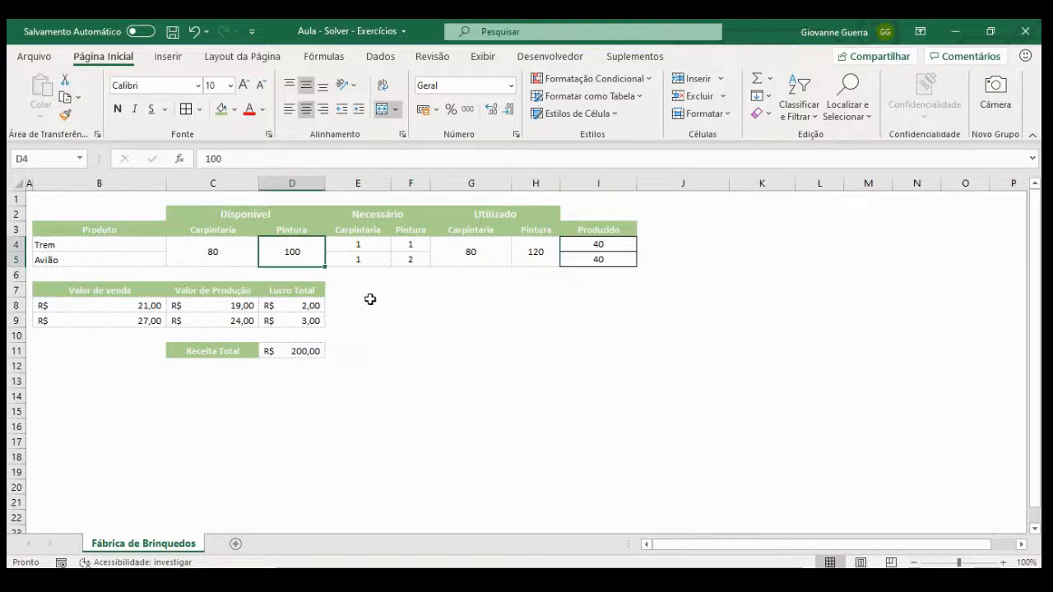
pyautogui.click(477, 258)
pyautogui.click(234, 259)
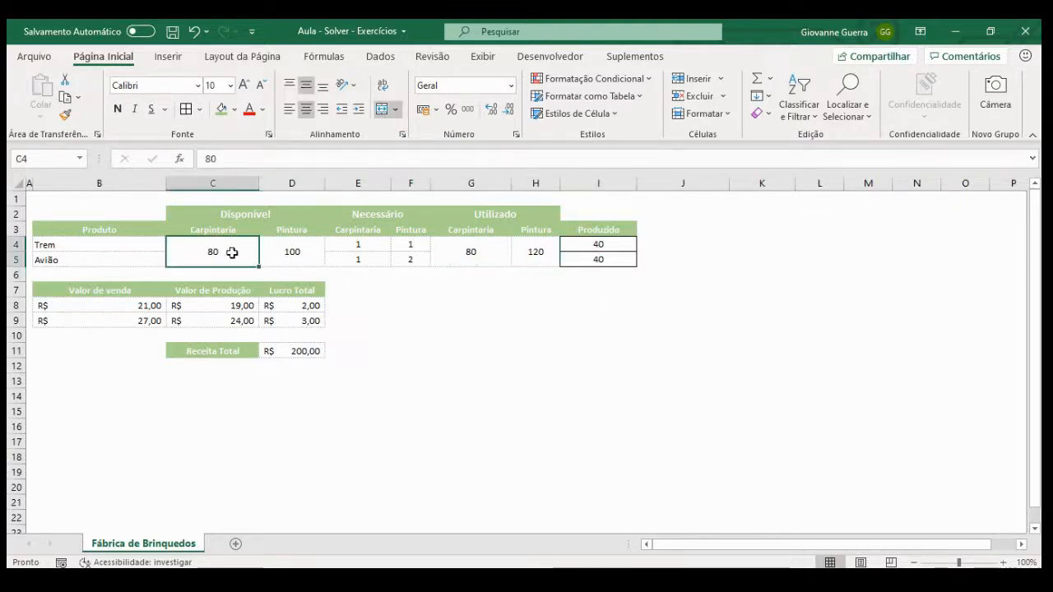
pyautogui.keyDown('ctrl'); pyautogui.click(282, 249); pyautogui.keyUp('ctrl')
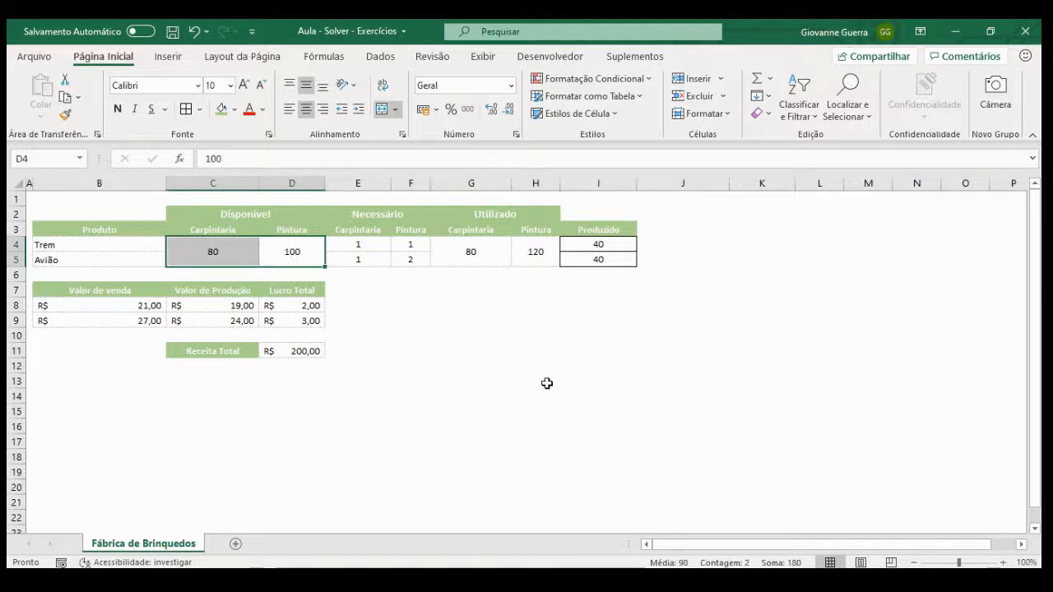
pyautogui.click(504, 260)
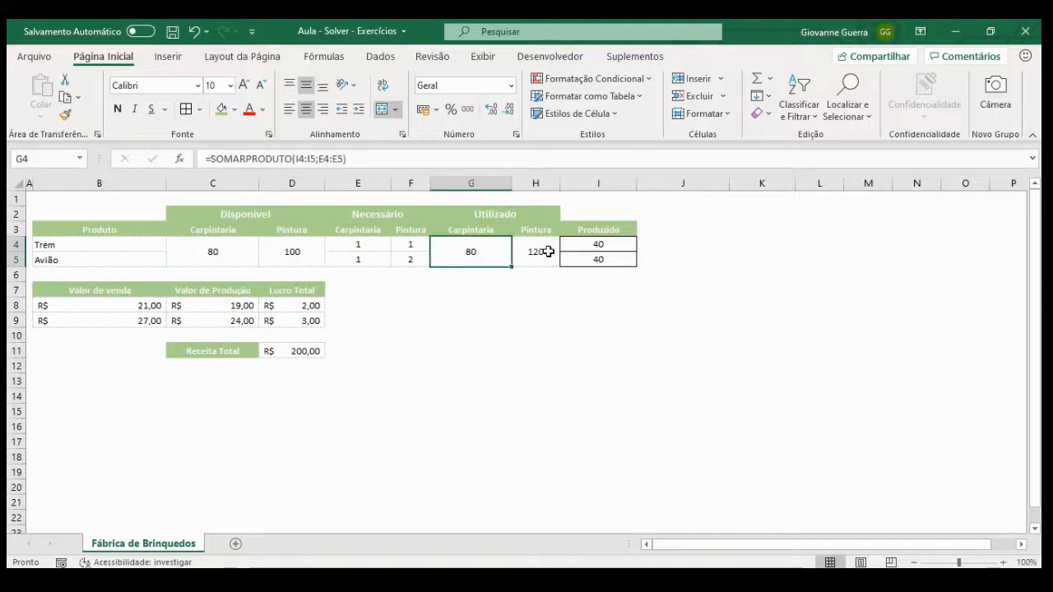
pyautogui.click(540, 247)
pyautogui.click(482, 249)
pyautogui.click(550, 258)
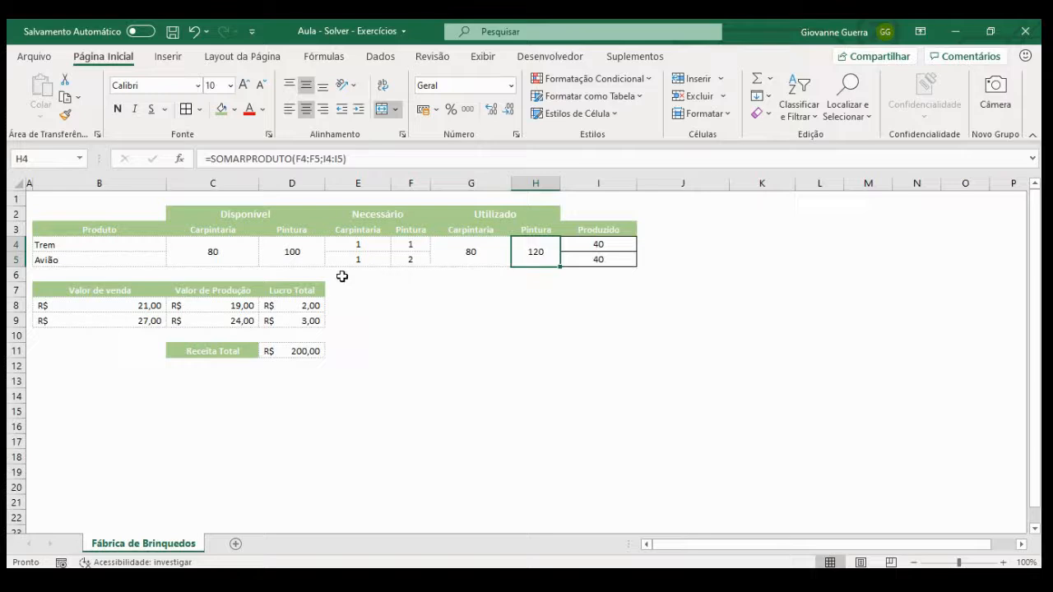
pyautogui.click(298, 246)
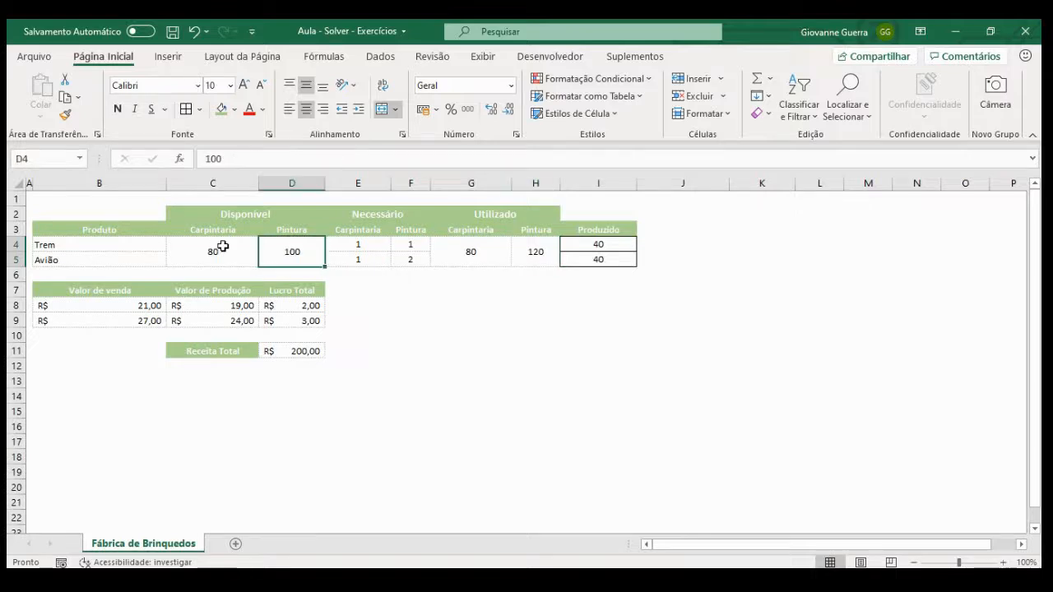
pyautogui.click(216, 245)
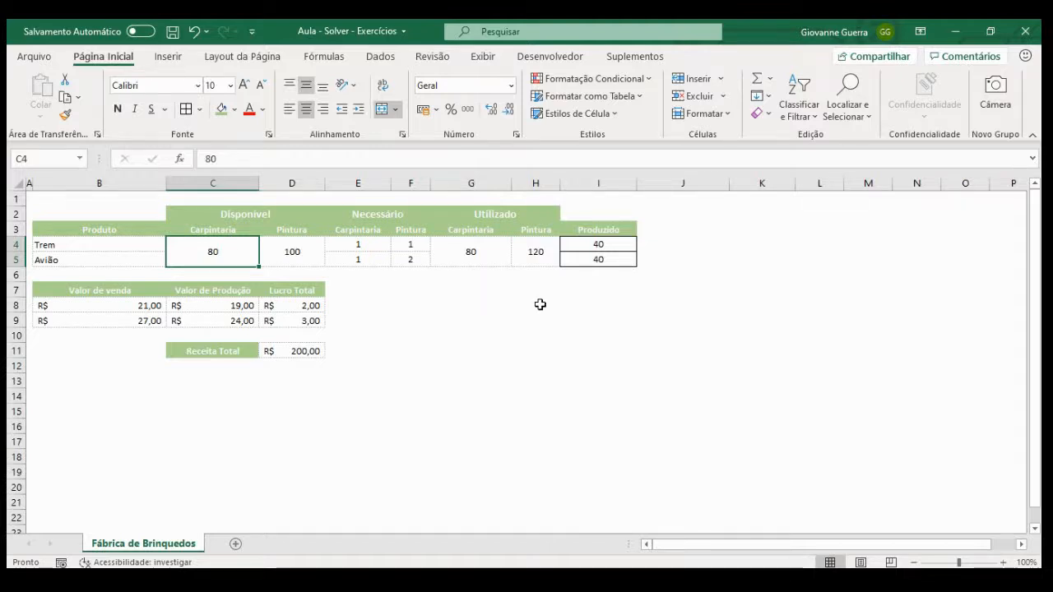
# Examine the Produzido quantities for Trem and Avião together with the Receita Total formula in D11
pyautogui.click(112, 245)
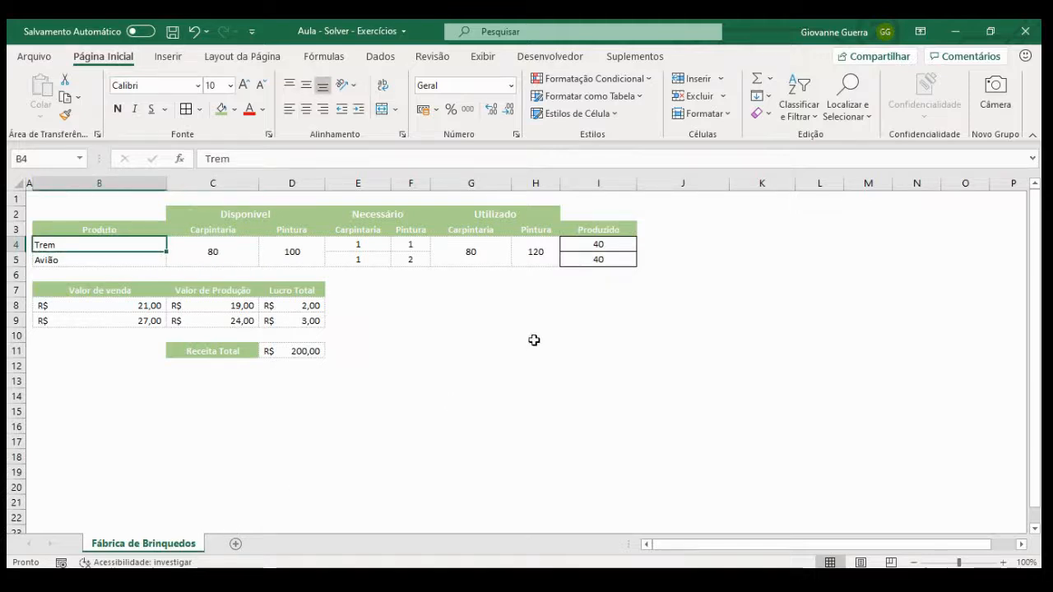
pyautogui.click(589, 261)
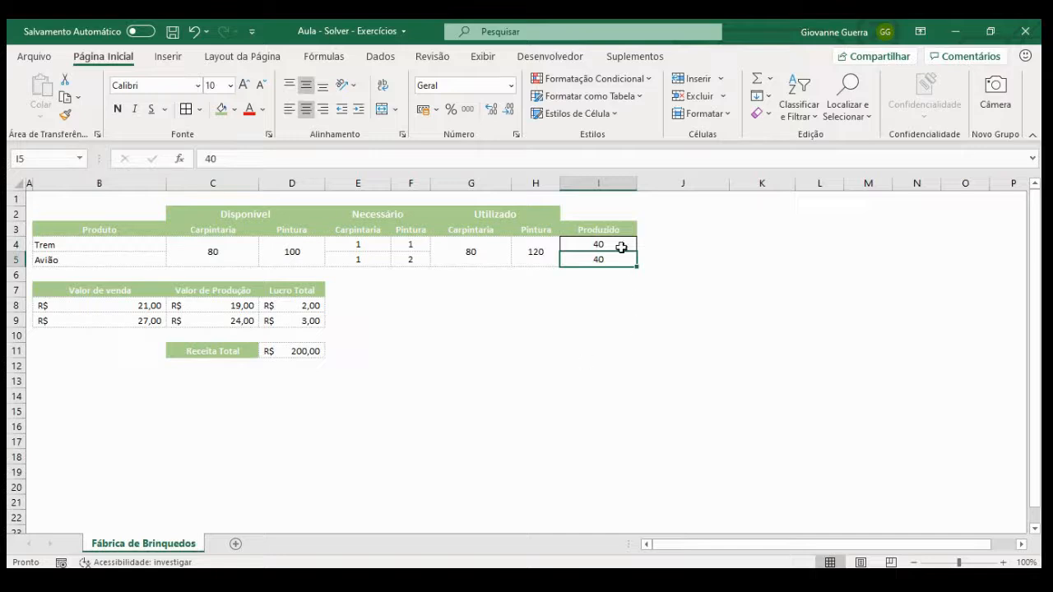
pyautogui.moveTo(617, 244); pyautogui.dragTo(620, 261)
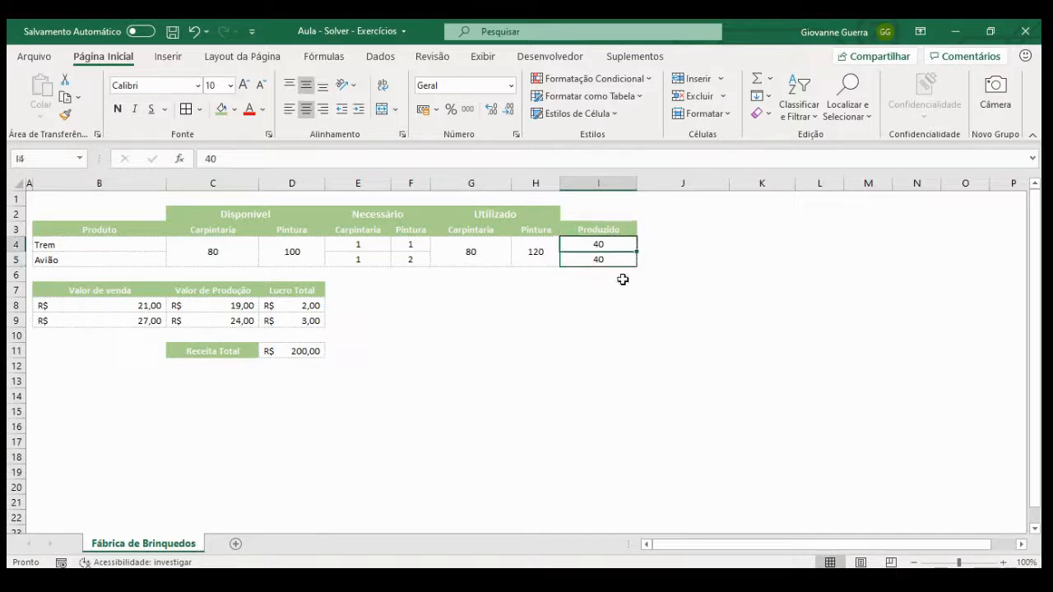
pyautogui.click(293, 353)
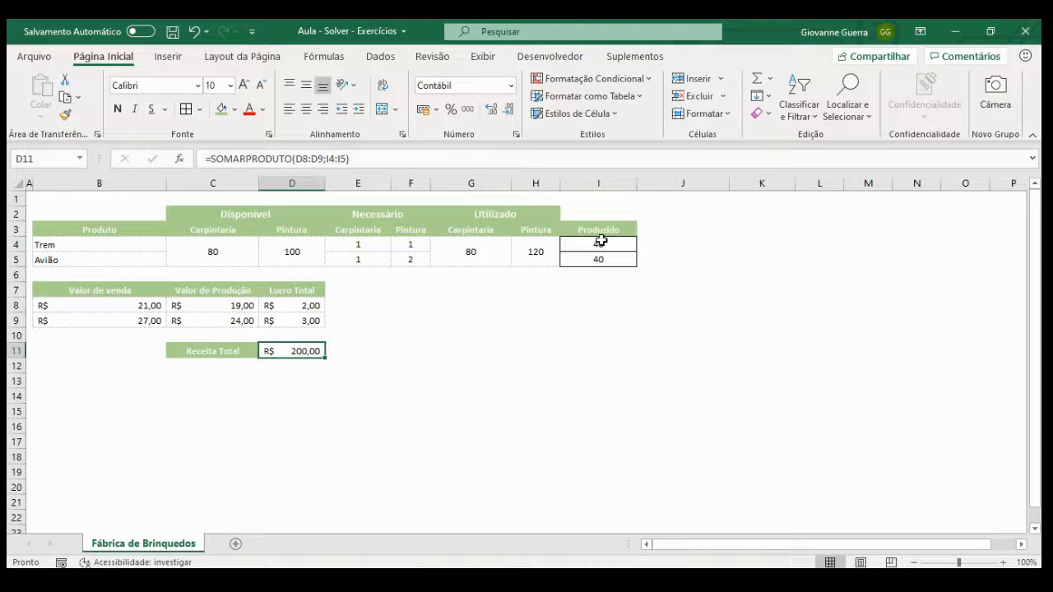
pyautogui.moveTo(602, 241); pyautogui.dragTo(599, 260)
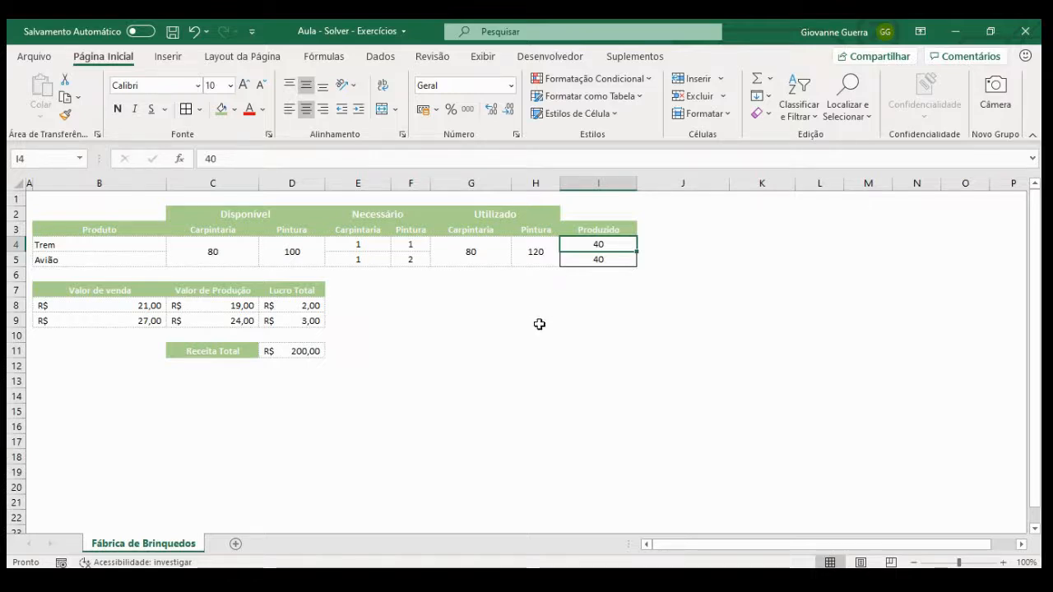
# Review the Receita Total formula and Produzido quantities, and compare the Carpintaria and Pintura amounts under Utilizado with the Disponível limit
pyautogui.click(300, 349)
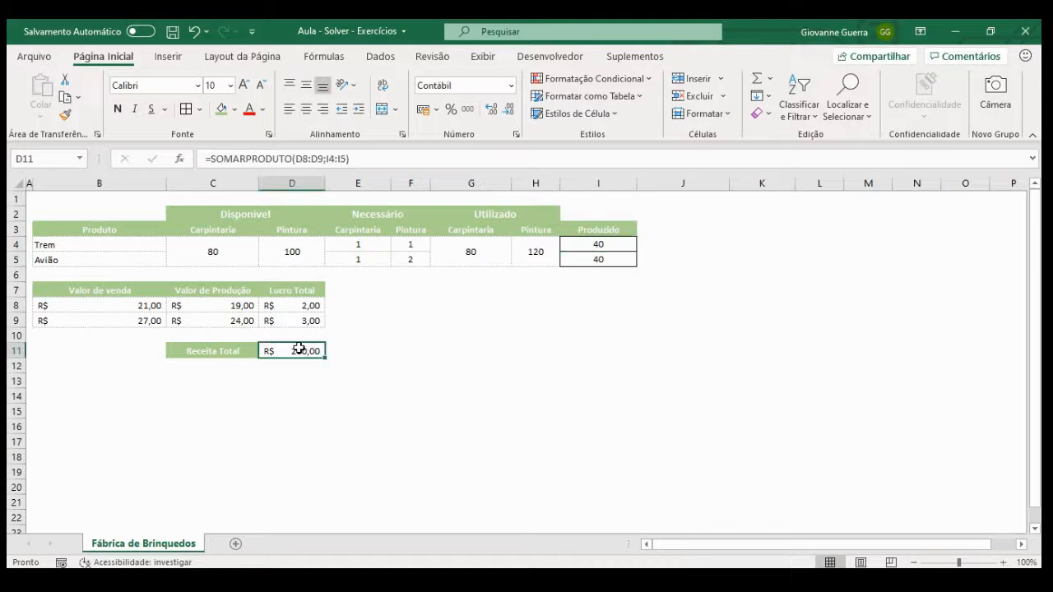
pyautogui.click(606, 243)
pyautogui.click(599, 258)
pyautogui.click(596, 245)
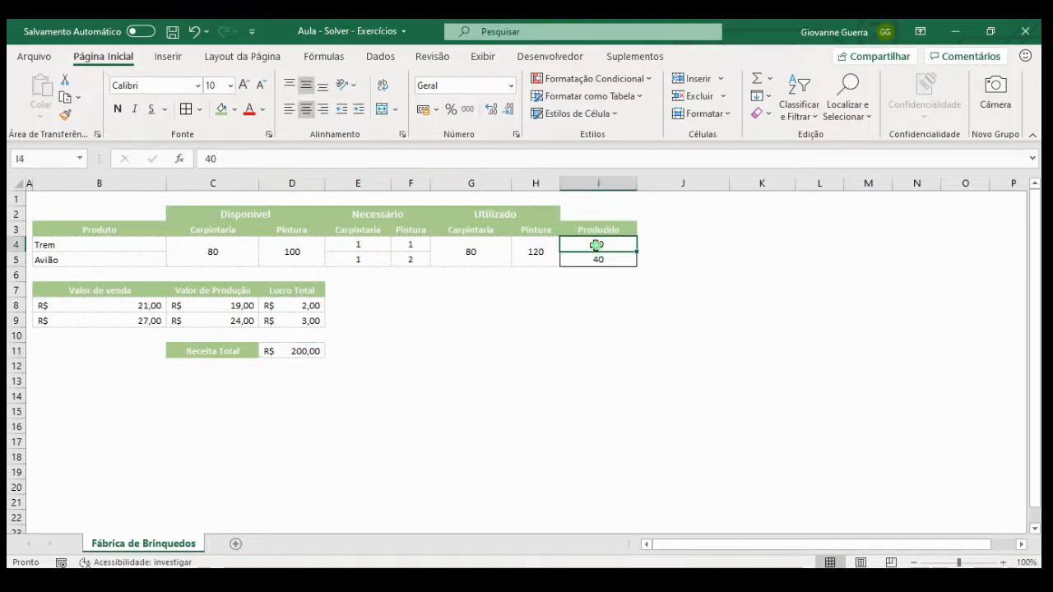
pyautogui.moveTo(596, 244); pyautogui.dragTo(597, 260)
pyautogui.click(536, 250)
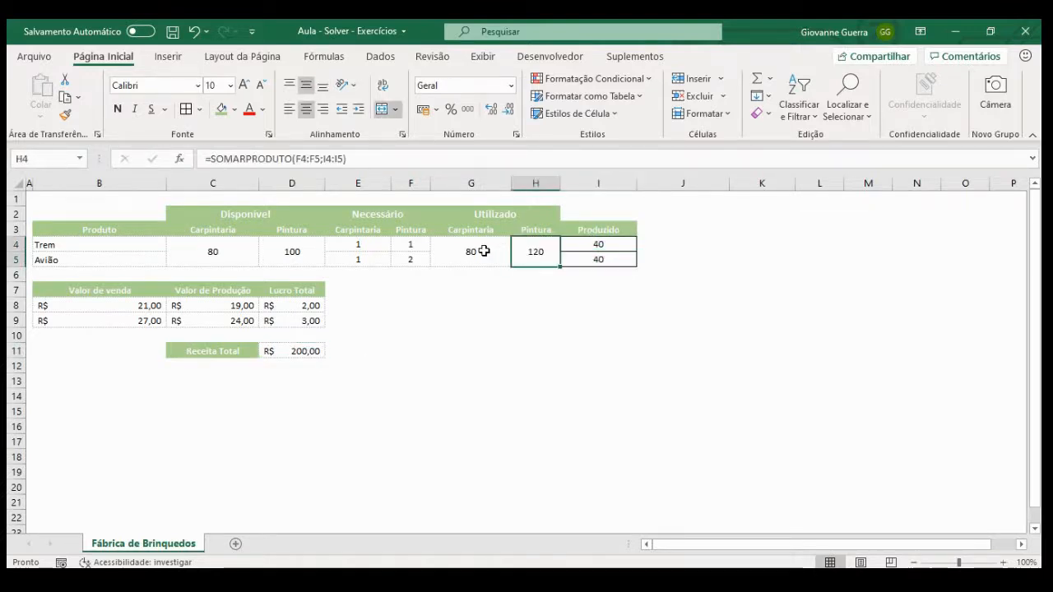
pyautogui.click(484, 251)
pyautogui.click(518, 252)
pyautogui.click(495, 252)
pyautogui.click(529, 251)
pyautogui.click(498, 252)
pyautogui.click(547, 252)
pyautogui.click(488, 255)
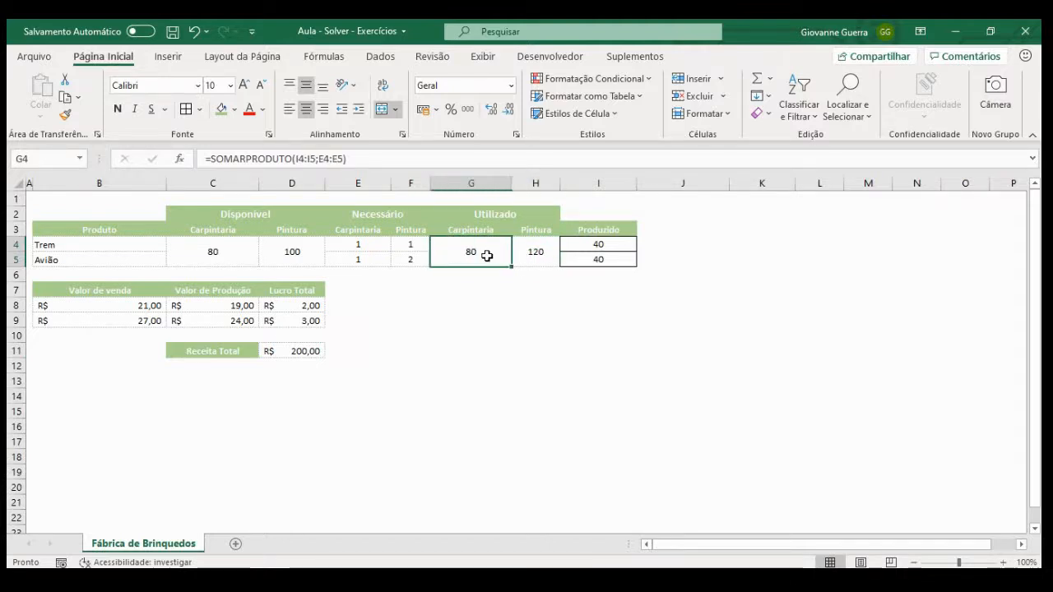
pyautogui.click(233, 250)
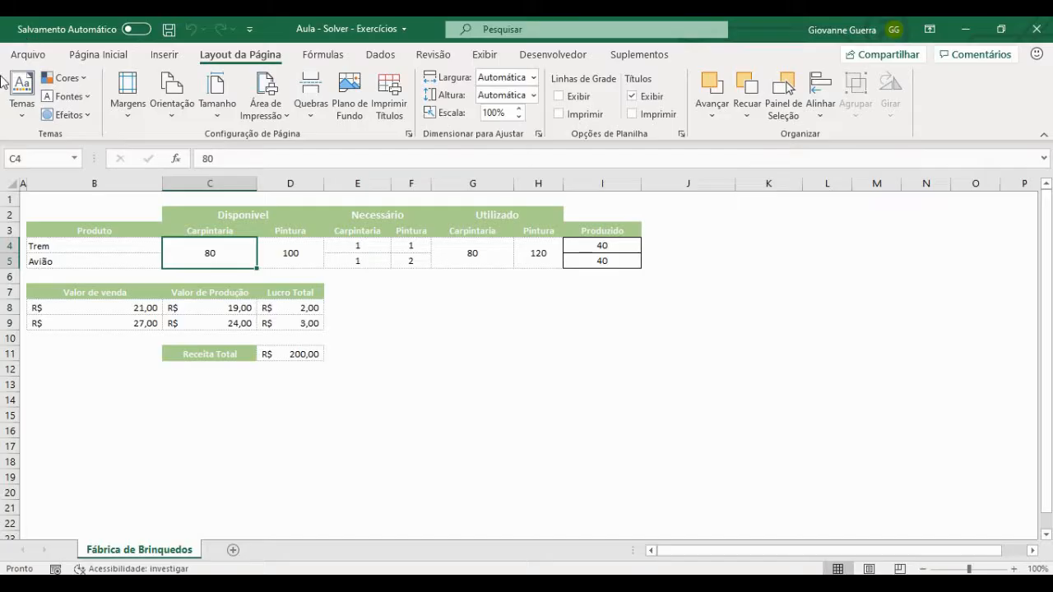
# Open Solver and define the Receita Total cell D11 as the objective, set to Máx
pyautogui.click(100, 54)
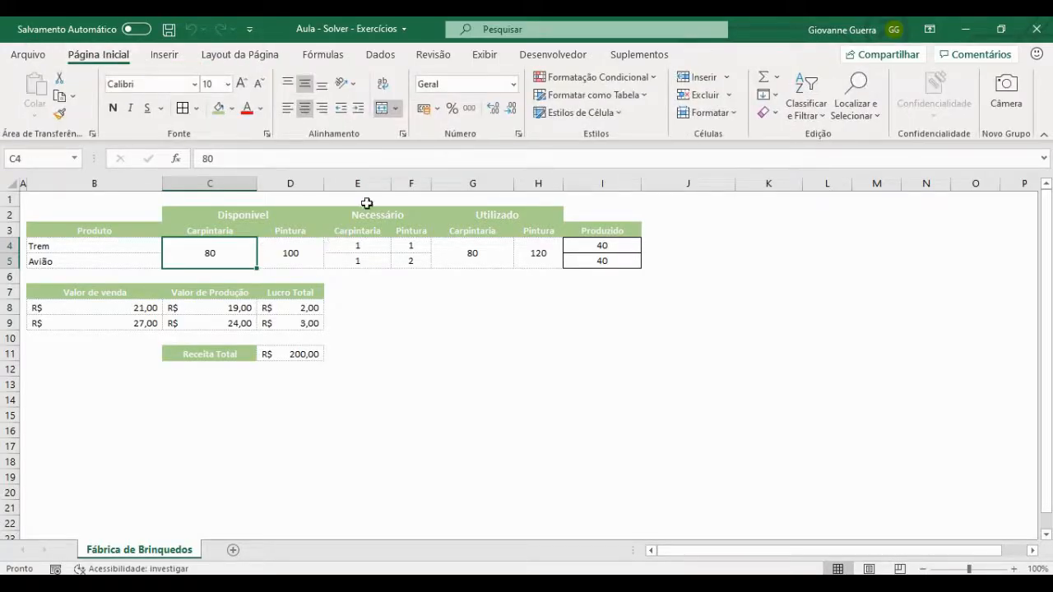
pyautogui.click(387, 59)
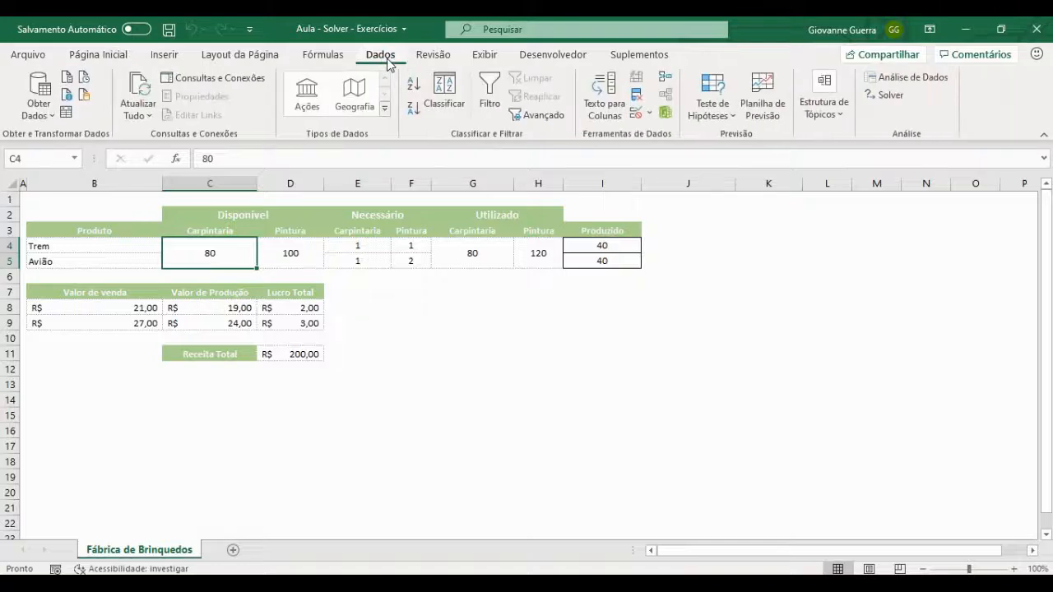
pyautogui.click(887, 95)
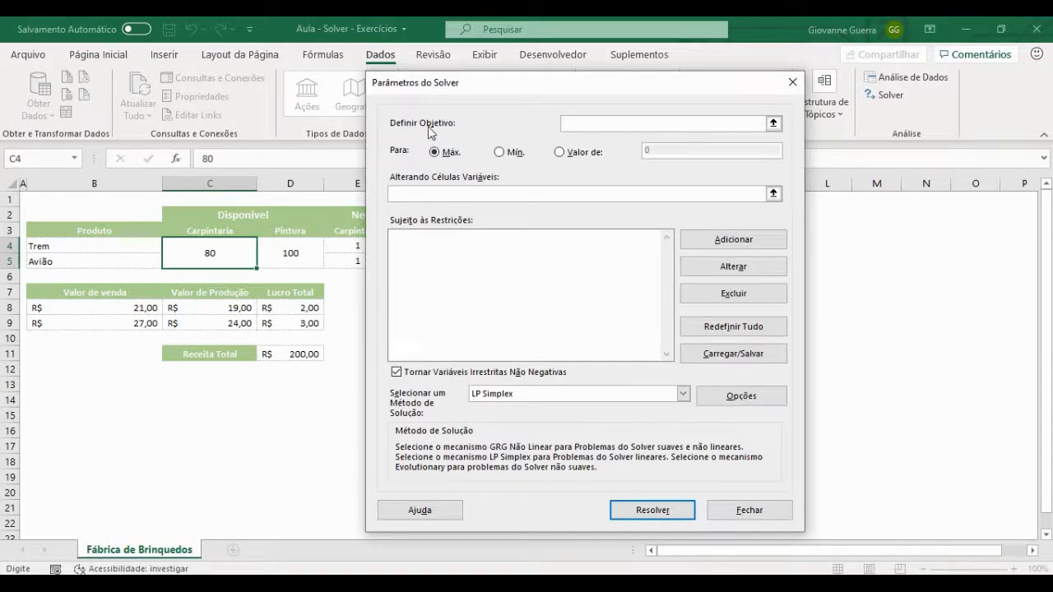
pyautogui.click(774, 125)
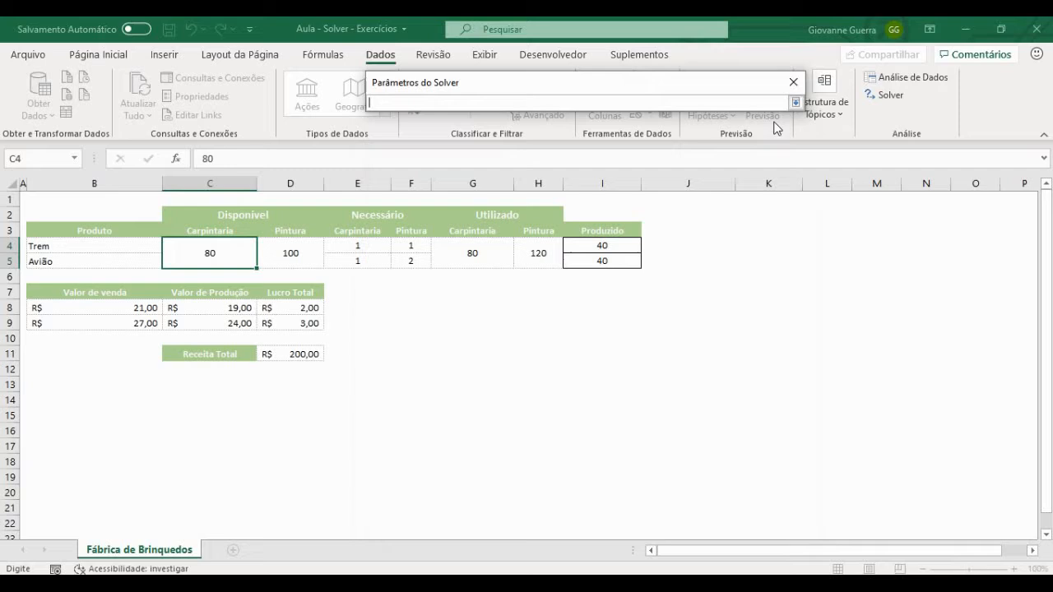
pyautogui.click(302, 353)
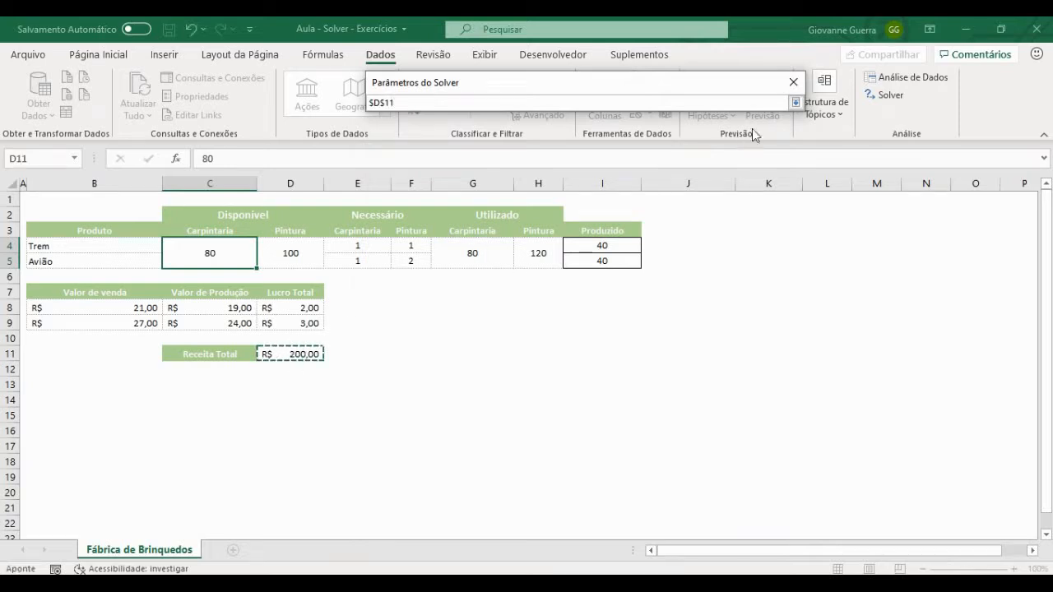
pyautogui.click(794, 102)
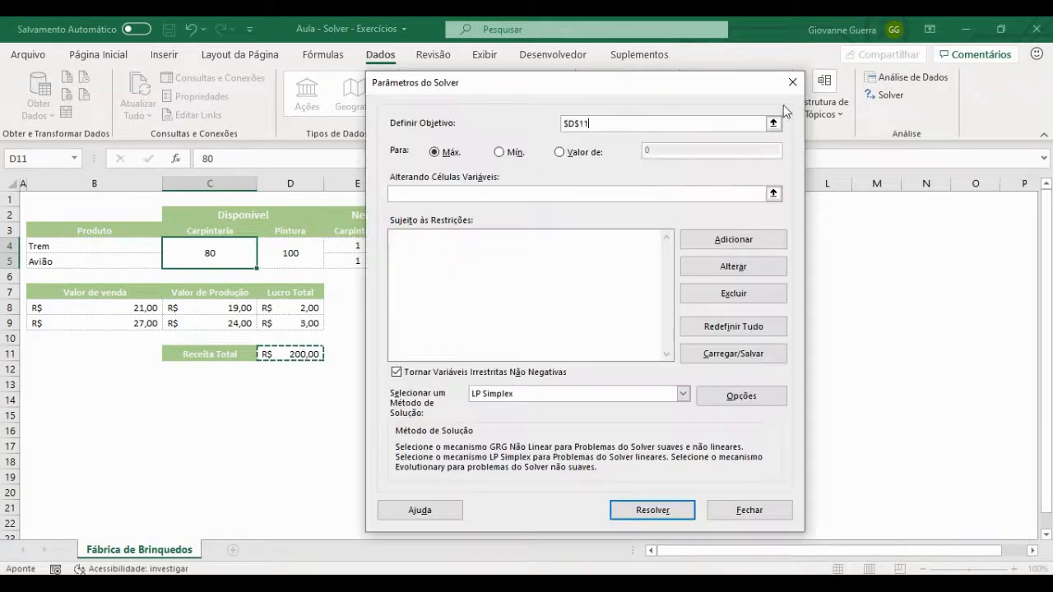
pyautogui.click(450, 154)
# Set Solver's variable cells to the Produzido quantities in I4:I5
pyautogui.click(453, 194)
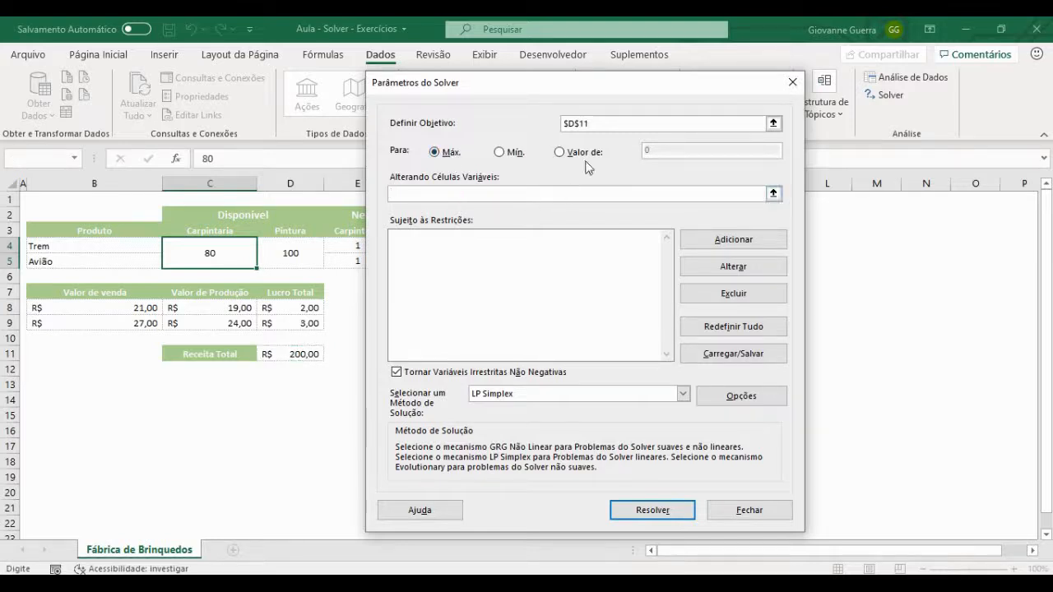
pyautogui.click(773, 193)
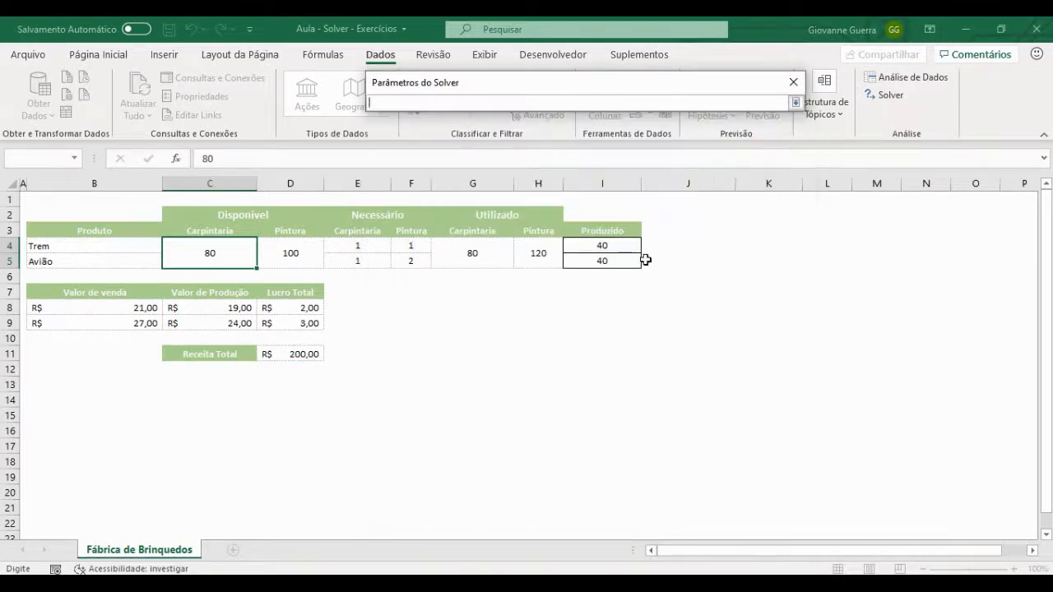
pyautogui.moveTo(606, 243); pyautogui.dragTo(606, 261)
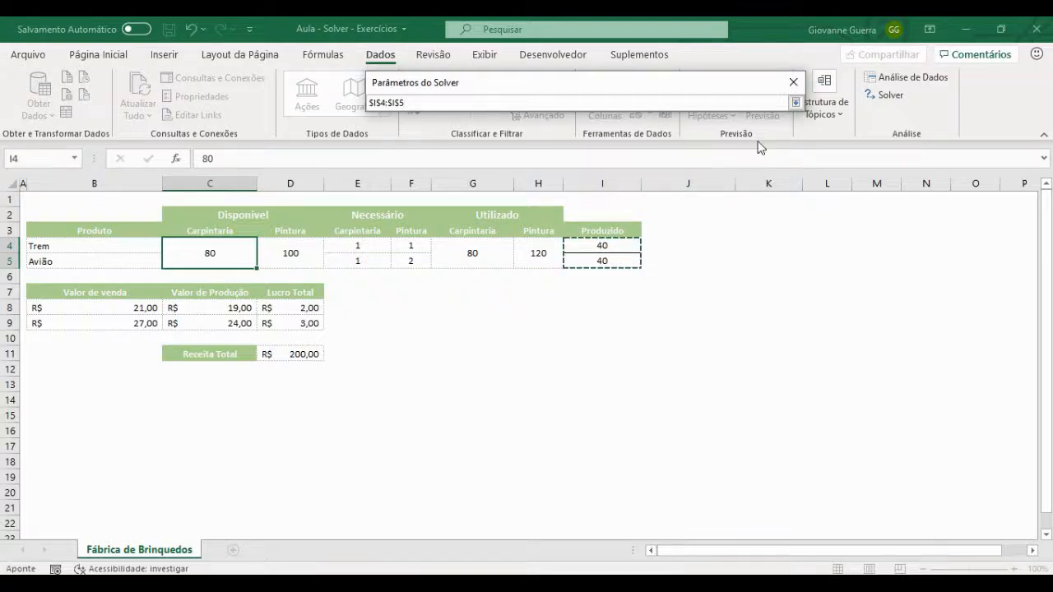
pyautogui.click(795, 103)
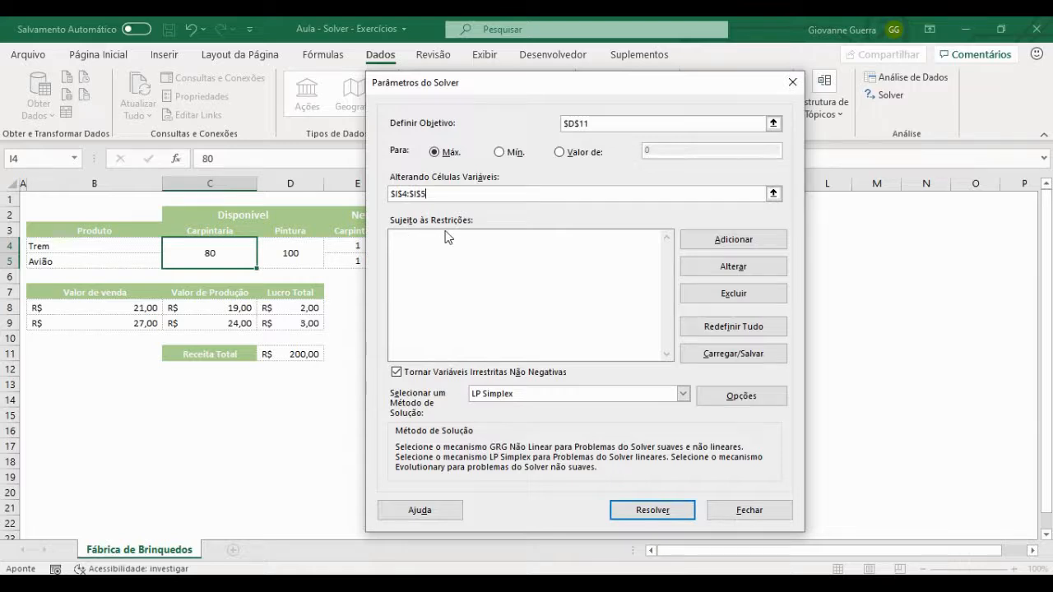
# Add a Solver constraint limiting the Carpintaria used in G4 to <= the Carpintaria available in C4
pyautogui.click(758, 240)
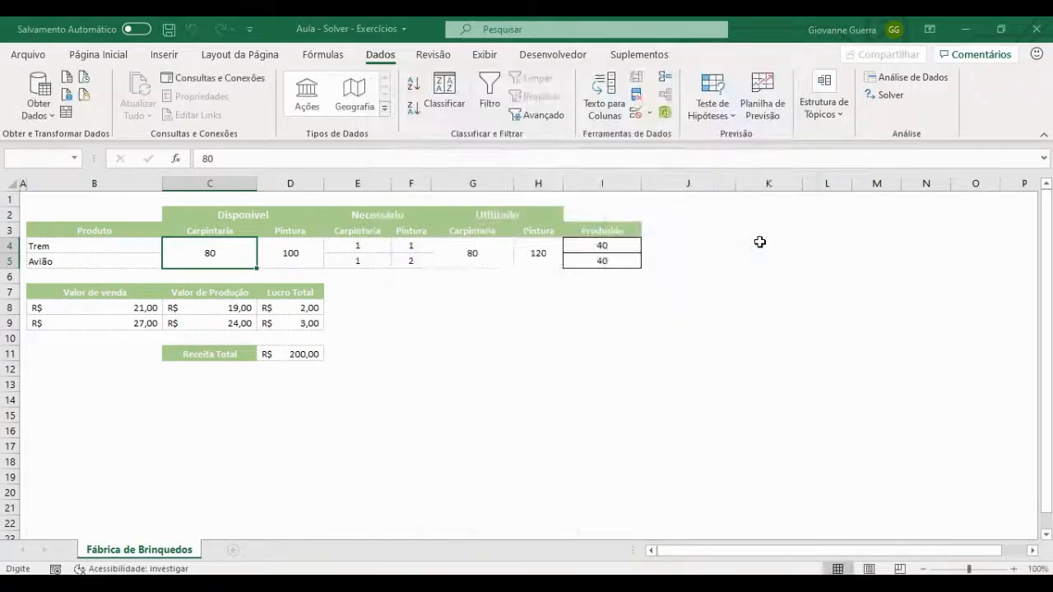
pyautogui.moveTo(558, 255); pyautogui.dragTo(586, 312)
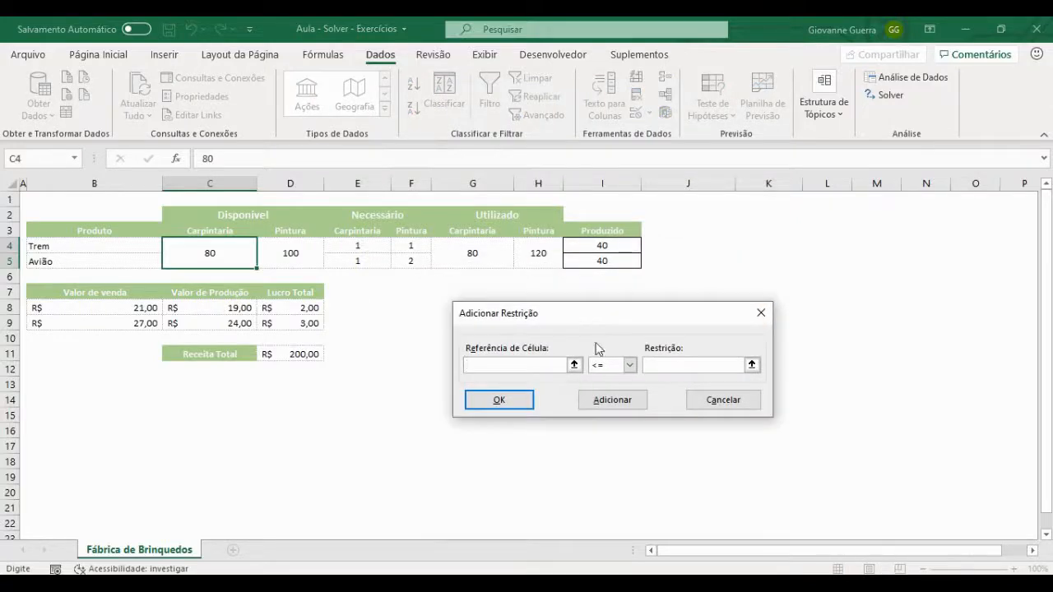
pyautogui.click(480, 254)
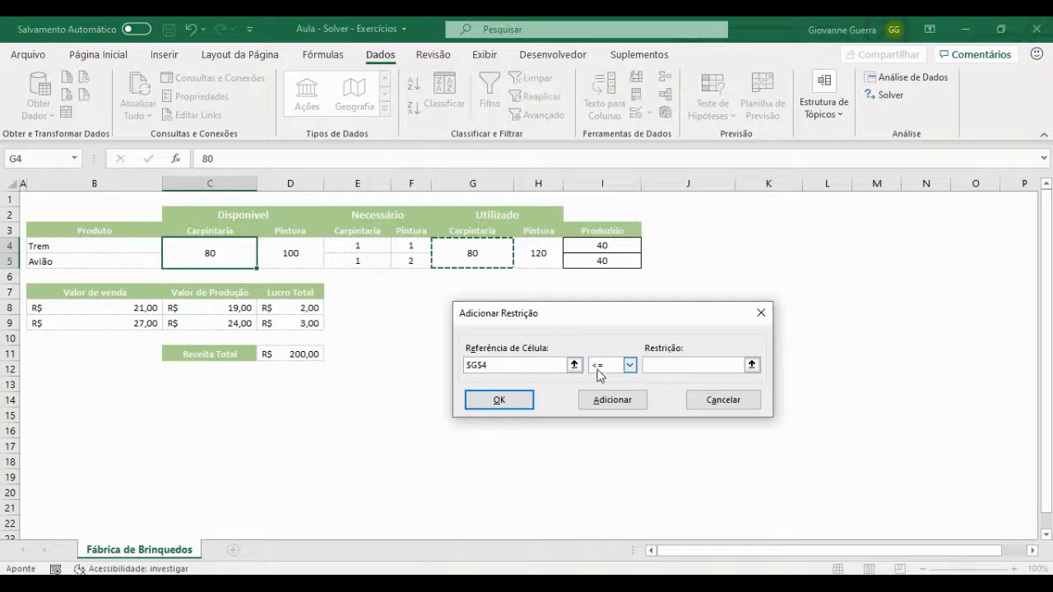
pyautogui.click(673, 366)
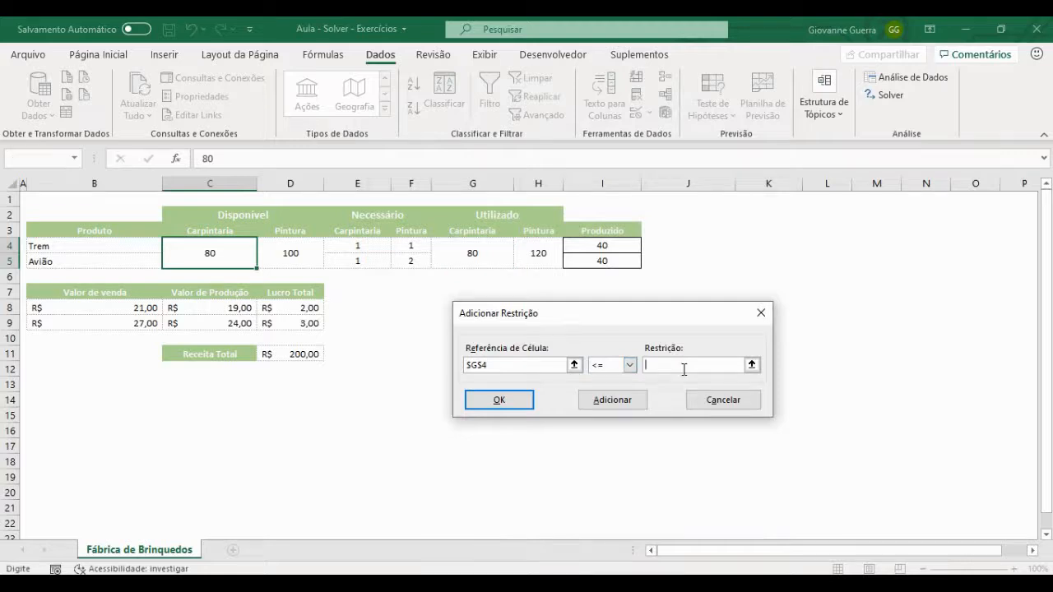
pyautogui.click(226, 250)
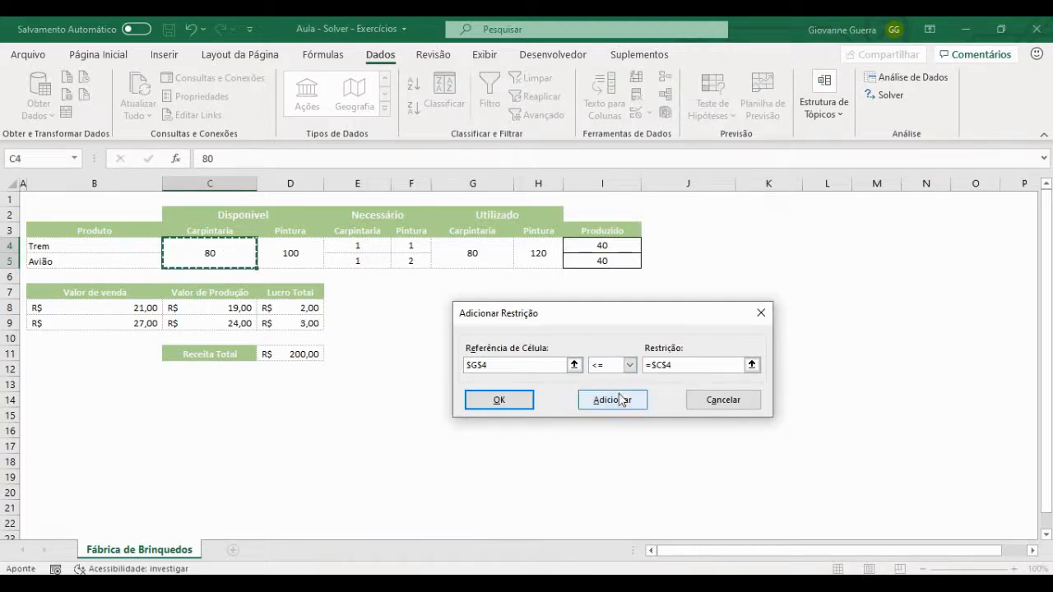
pyautogui.click(508, 400)
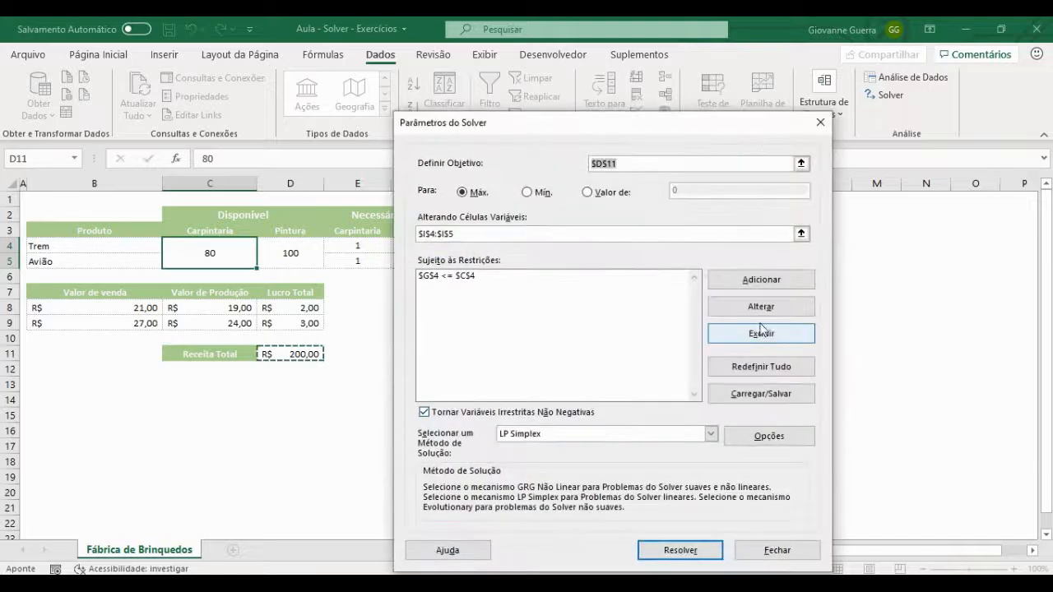
# Add a second Solver constraint limiting the Pintura used in H4 to <= the Pintura available in D4
pyautogui.click(764, 286)
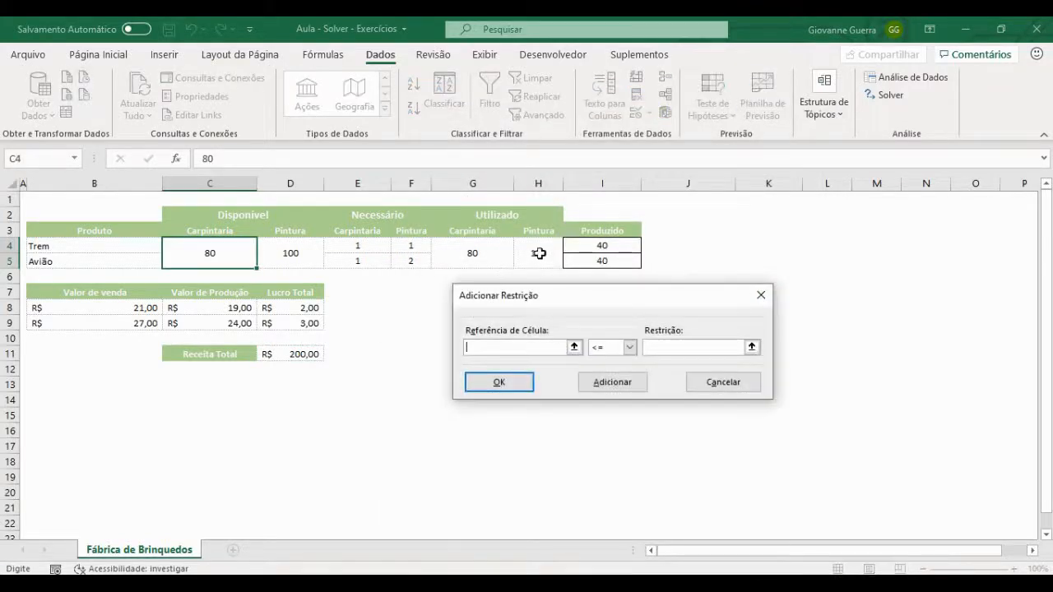
pyautogui.click(539, 253)
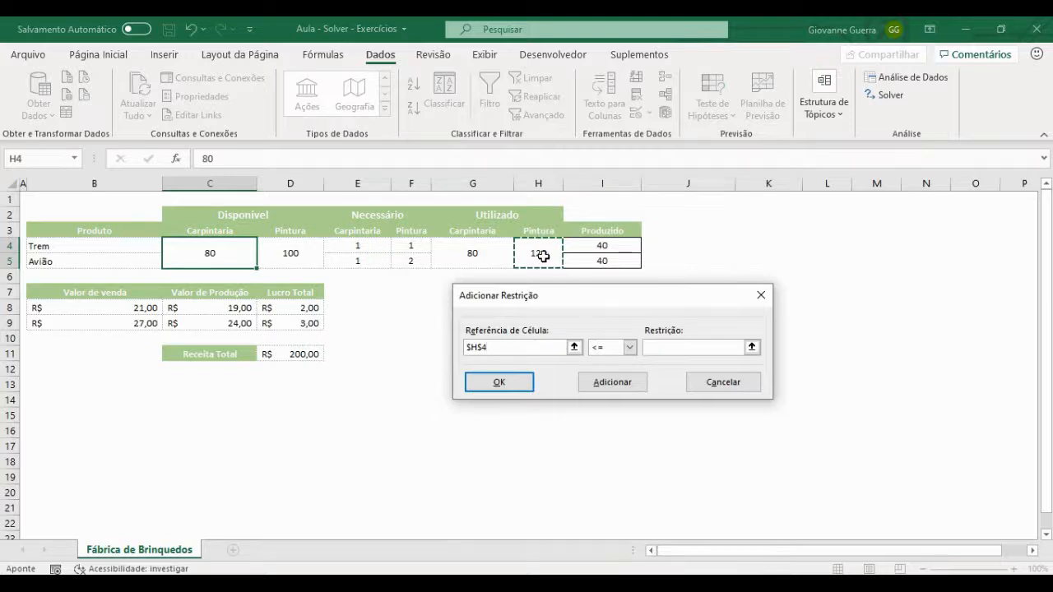
pyautogui.click(697, 348)
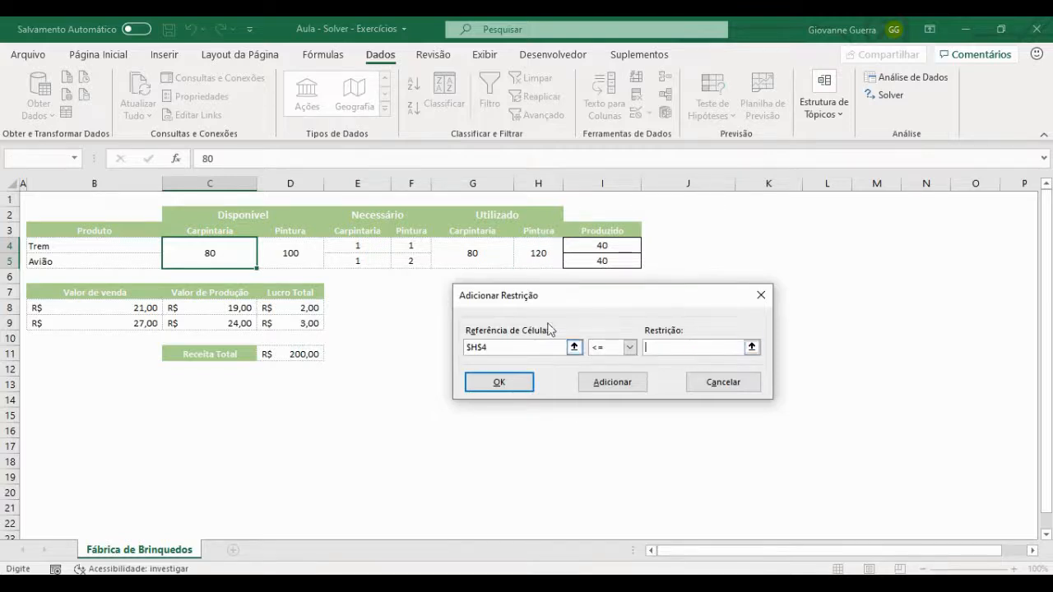
pyautogui.click(297, 253)
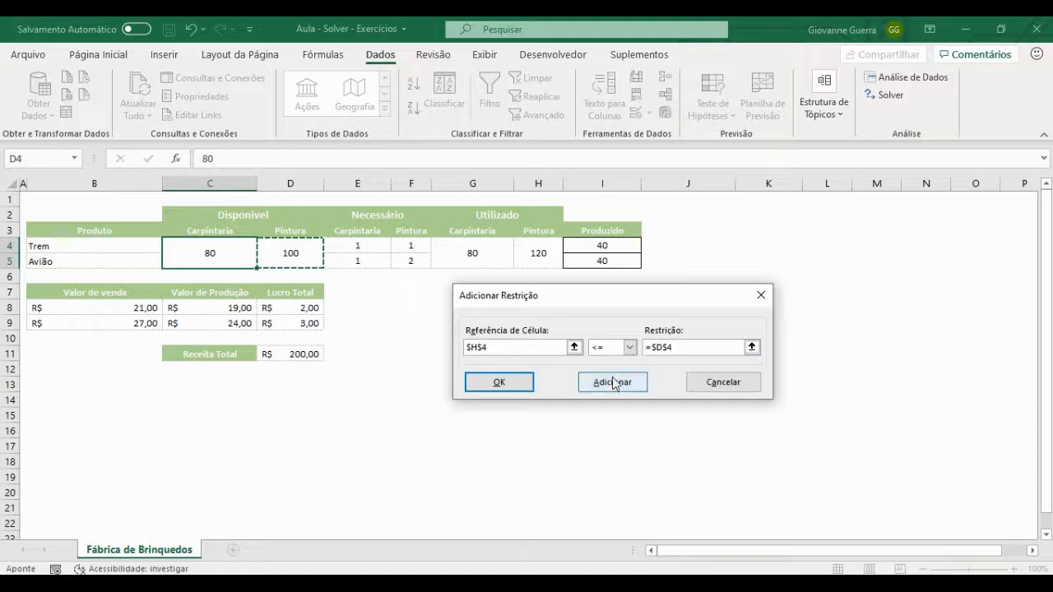
pyautogui.click(498, 382)
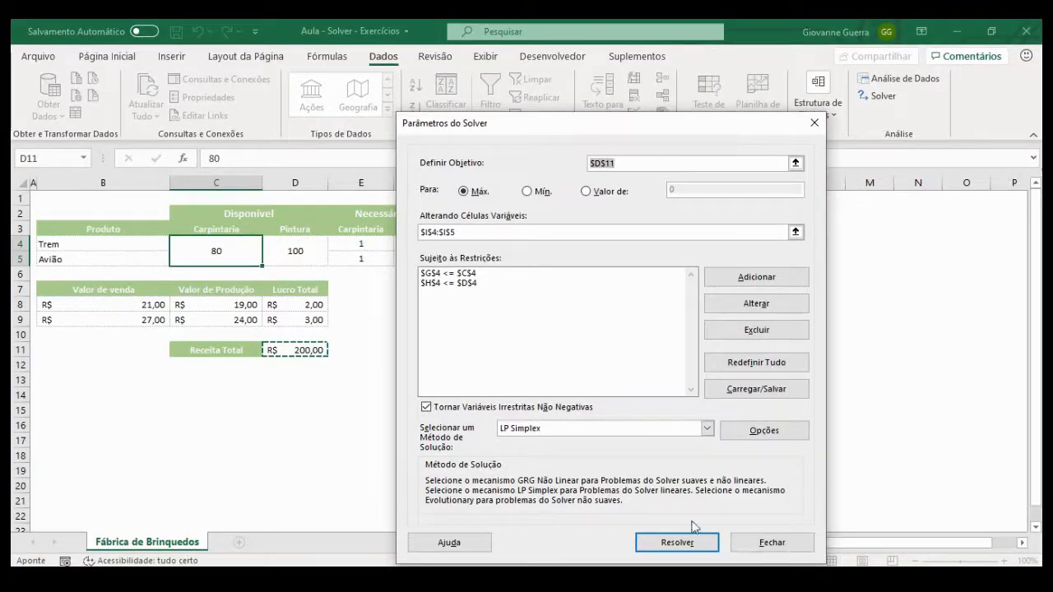
# Solve the model, keep the Solver solution, and check the Produzido quantities and Receita Total
pyautogui.click(676, 542)
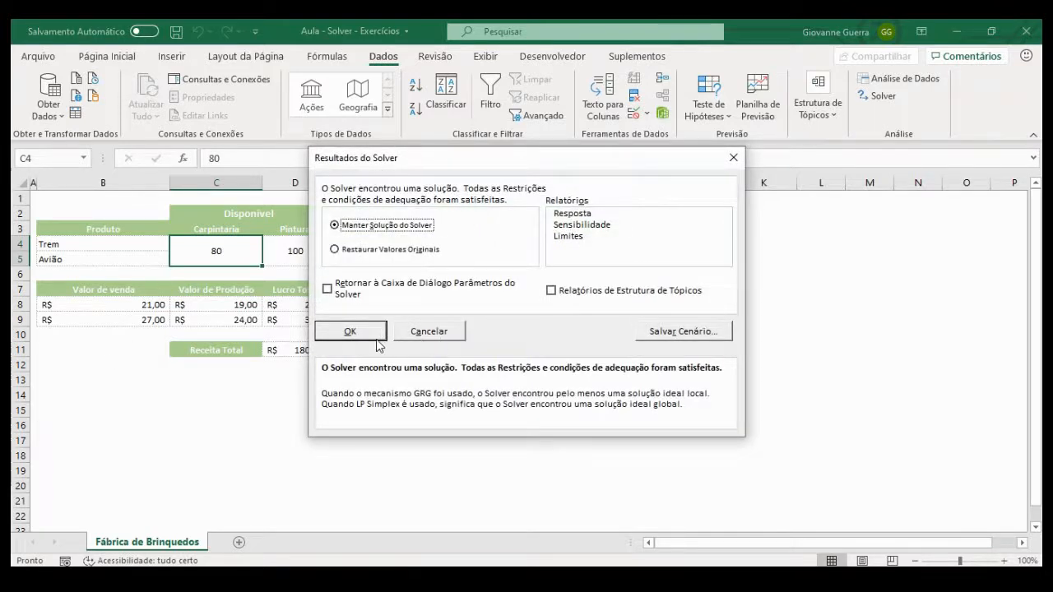
pyautogui.click(350, 332)
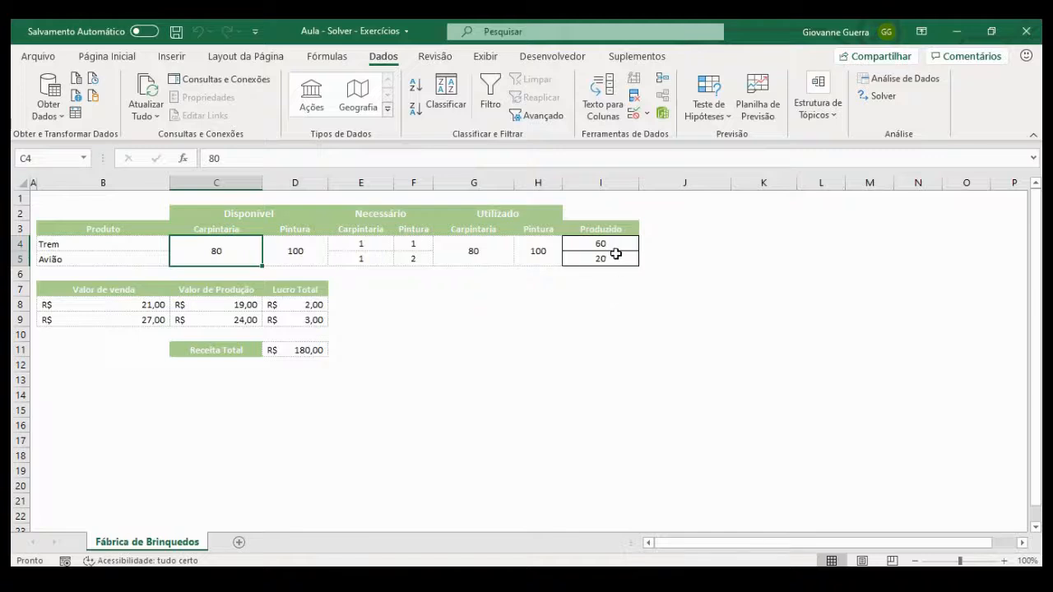
pyautogui.moveTo(625, 243); pyautogui.dragTo(627, 255)
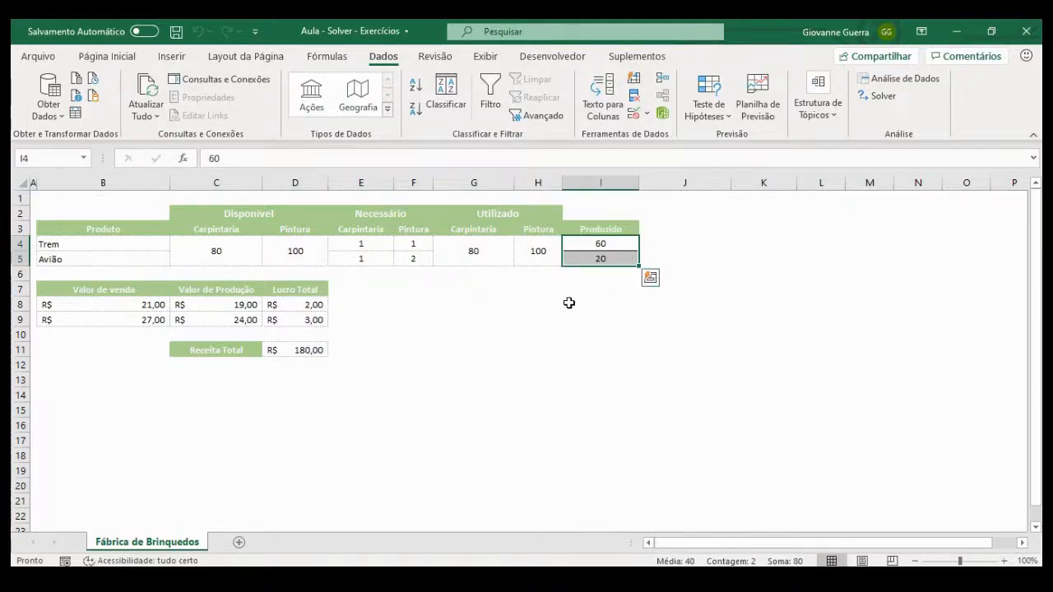
pyautogui.click(292, 351)
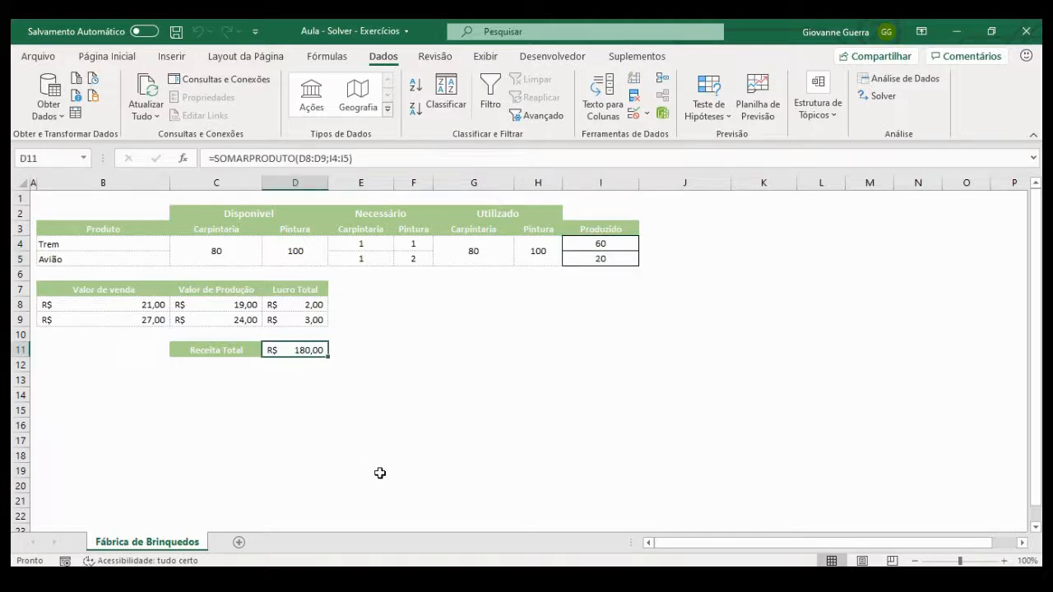
pyautogui.moveTo(599, 245); pyautogui.dragTo(181, 248)
# Try Produzido quantities of 50 for Trem in I4 and 30 for Avião in I5
pyautogui.click(607, 260)
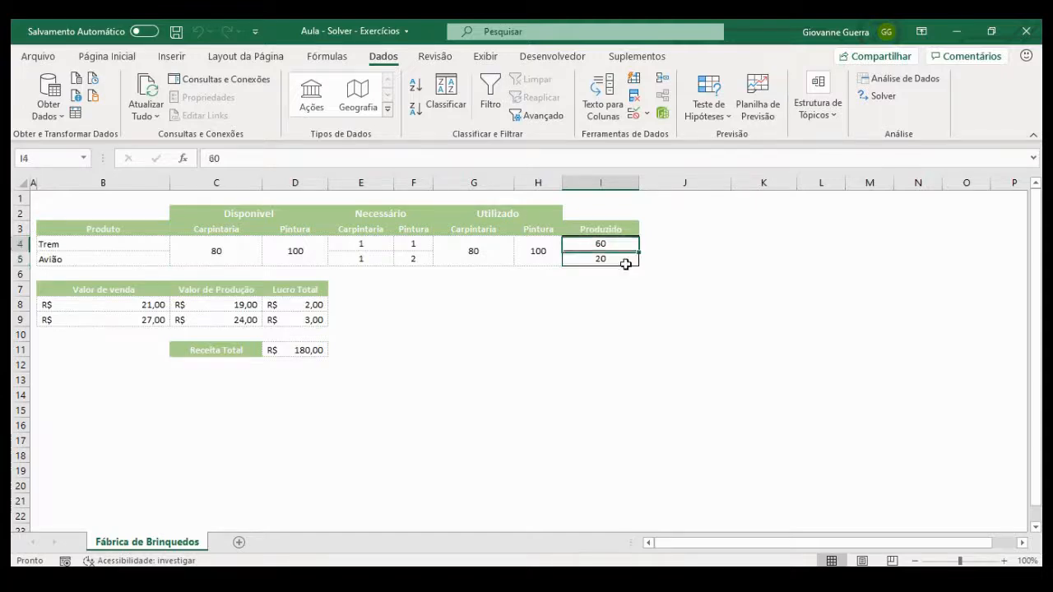
pyautogui.press('Up')
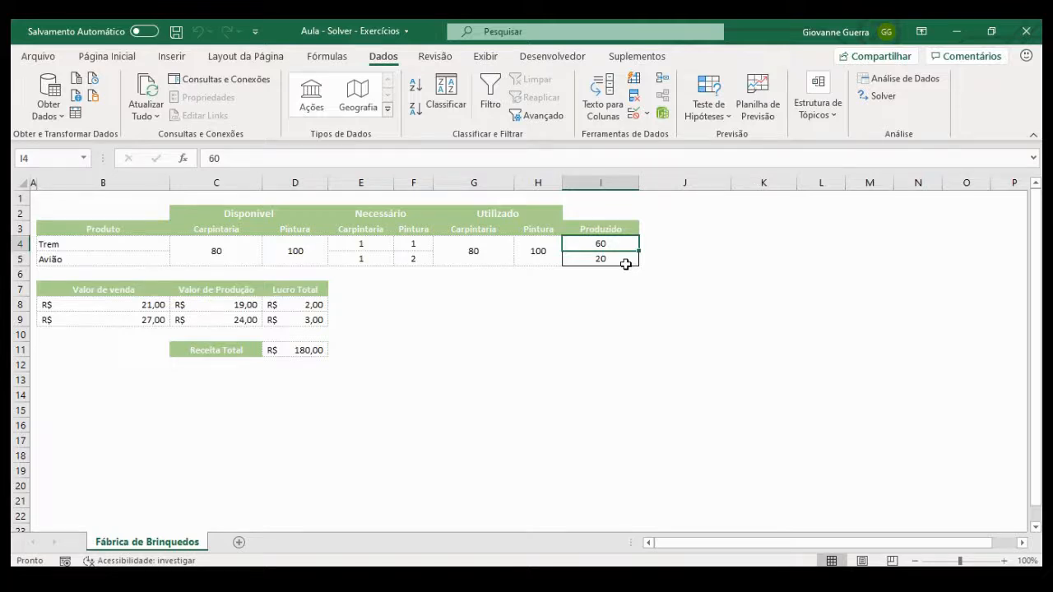
pyautogui.write('50')
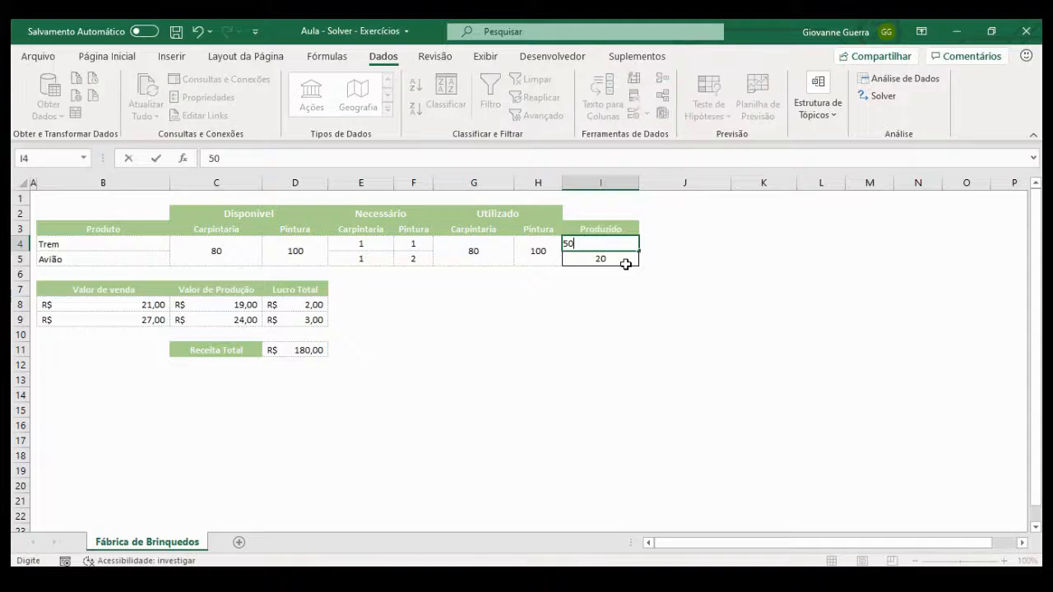
pyautogui.press('Return')
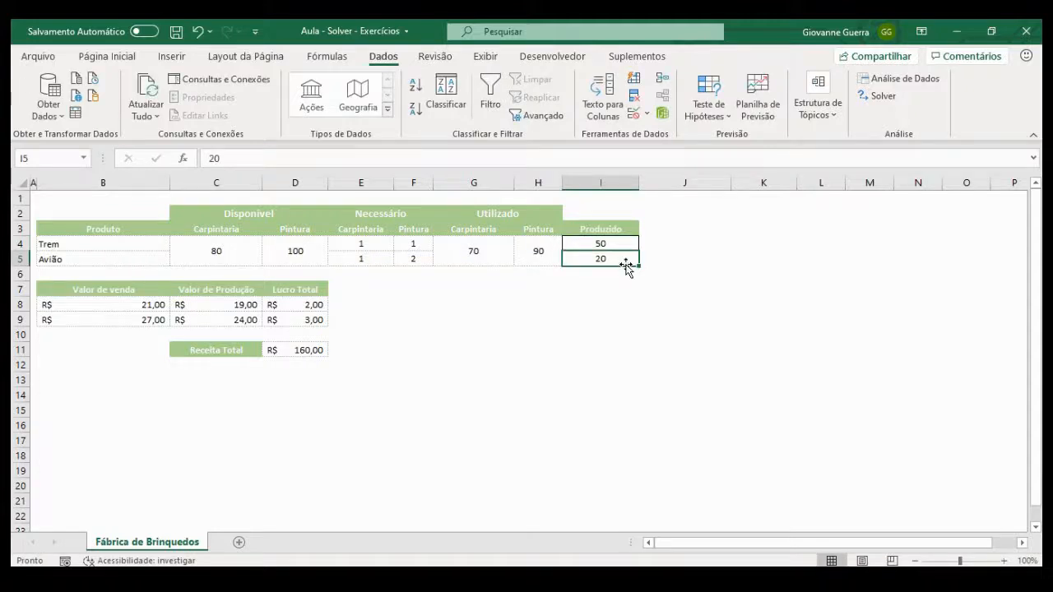
pyautogui.write('30')
pyautogui.press('Up')
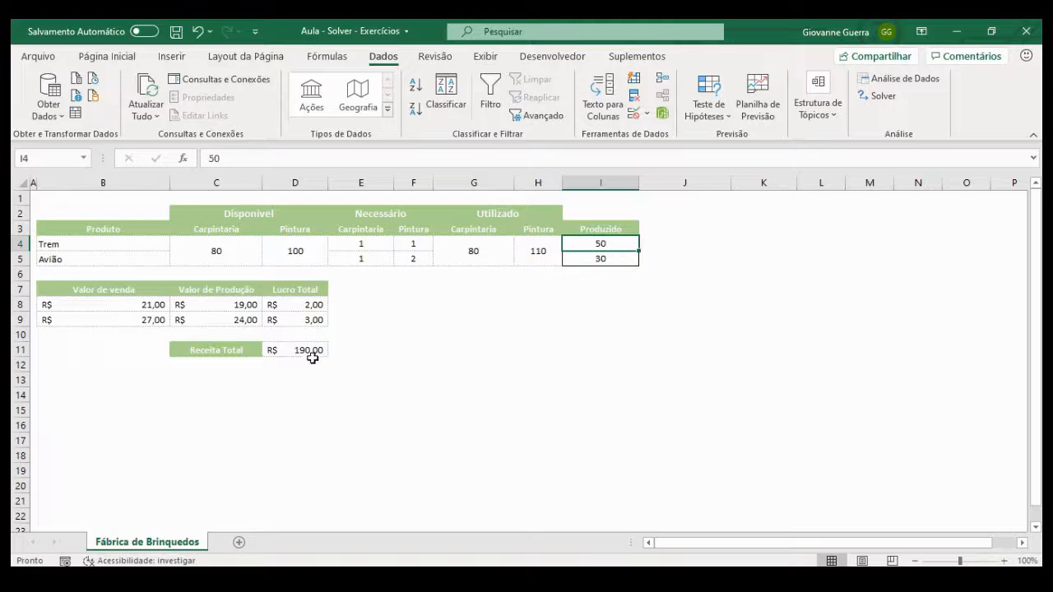
# Compare the Utilizado amounts with the Disponível limit, and undo both test quantities in I4 and I5
pyautogui.click(536, 252)
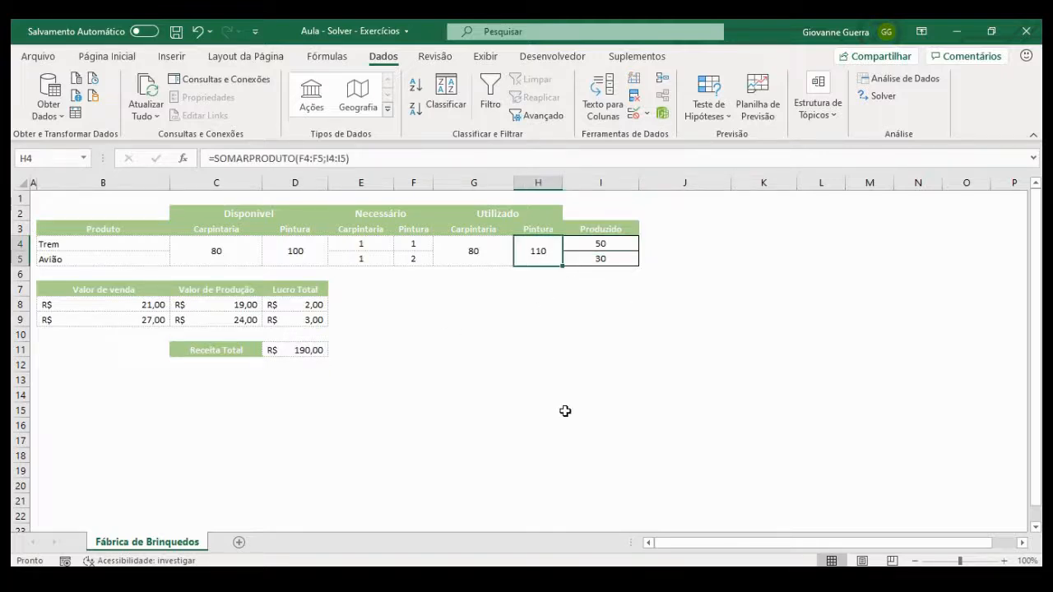
pyautogui.click(474, 260)
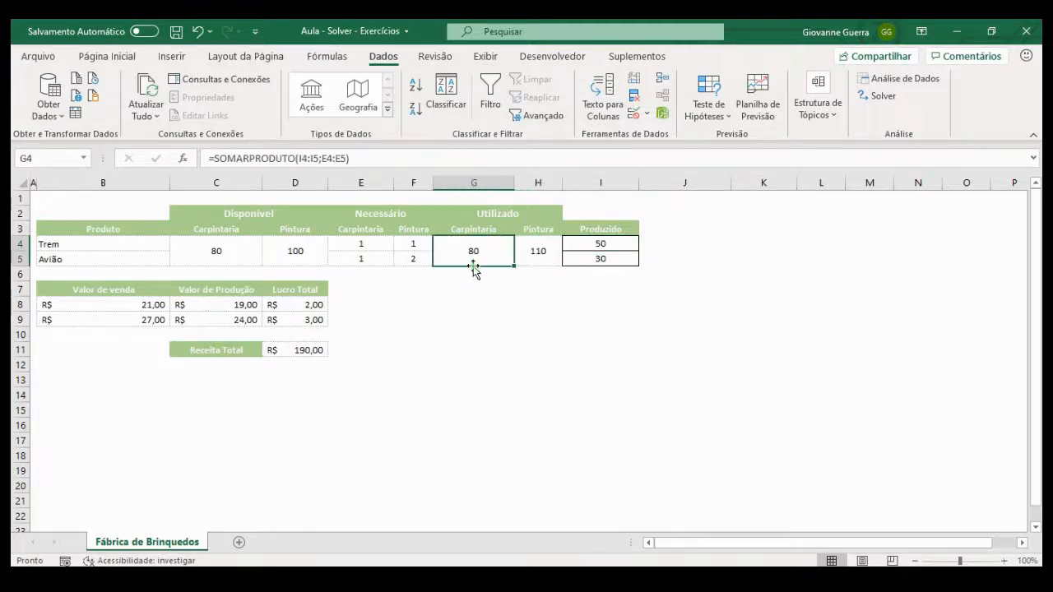
pyautogui.click(228, 262)
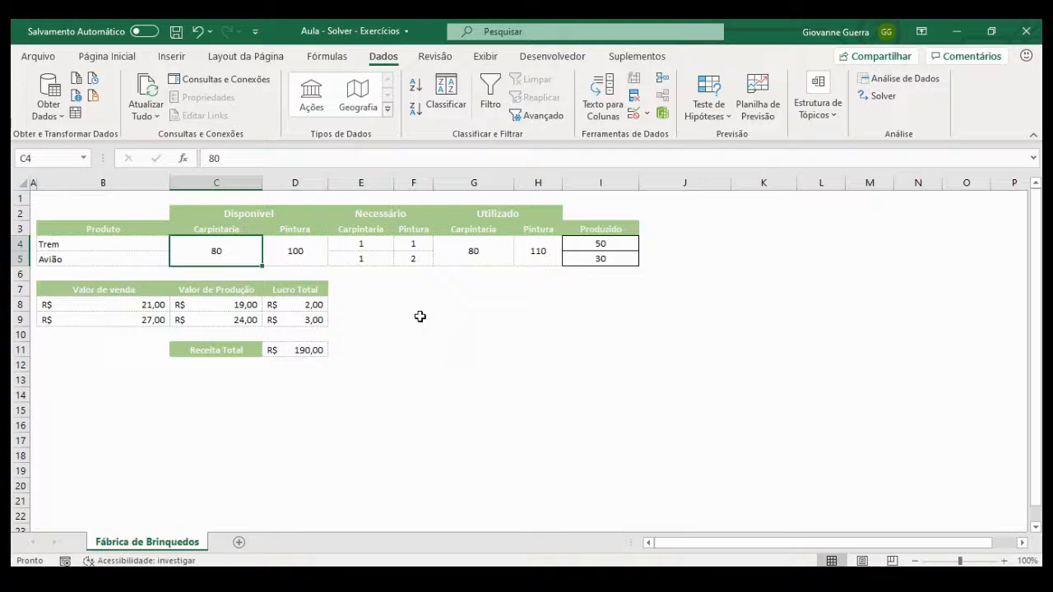
pyautogui.hotkey('ctrl', 'z')
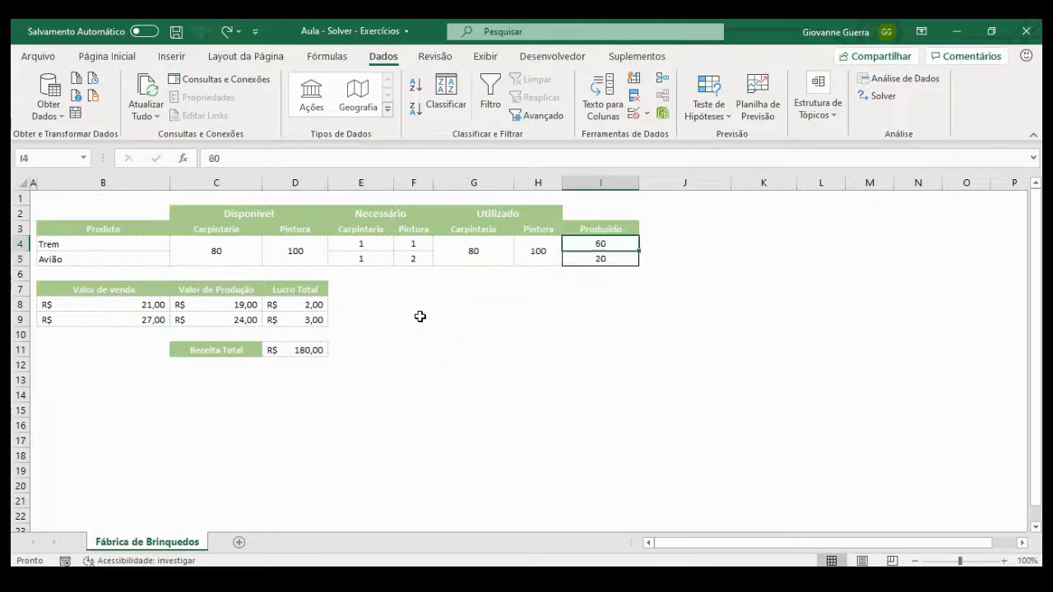